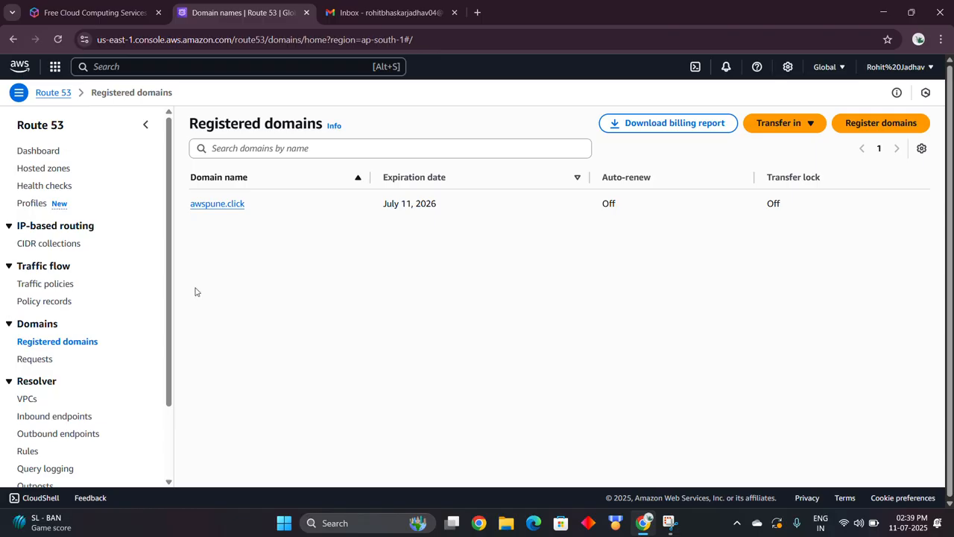
# Close the Free Cloud Computing Services tab, and search the console for ec2 to open the EC2 service in a new tab.
pyautogui.click(147, 69)
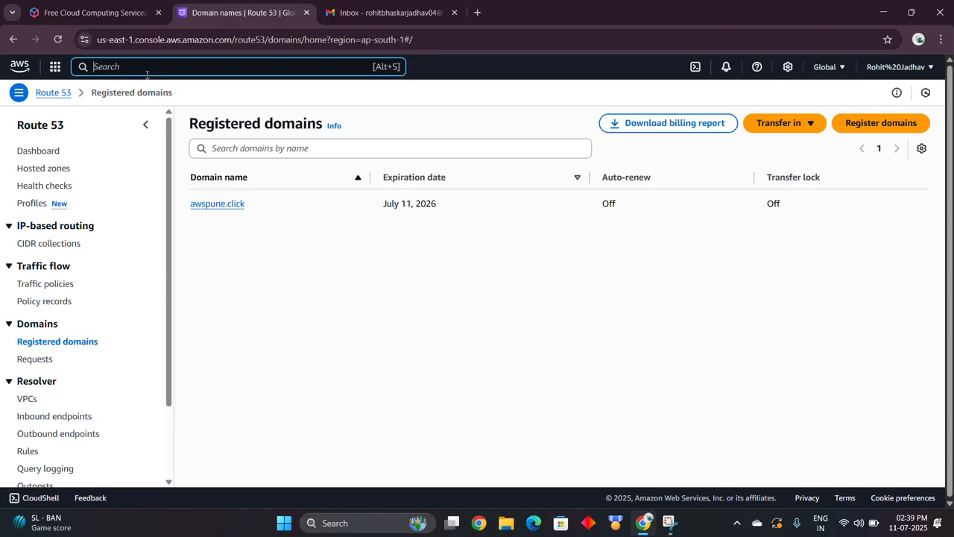
pyautogui.write('e')
pyautogui.click(159, 13)
pyautogui.write('c')
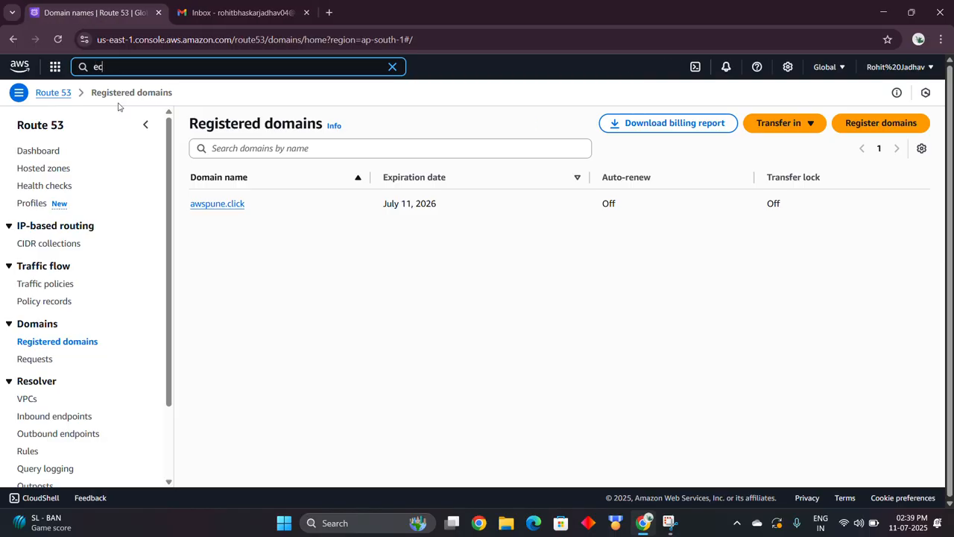
pyautogui.write('2')
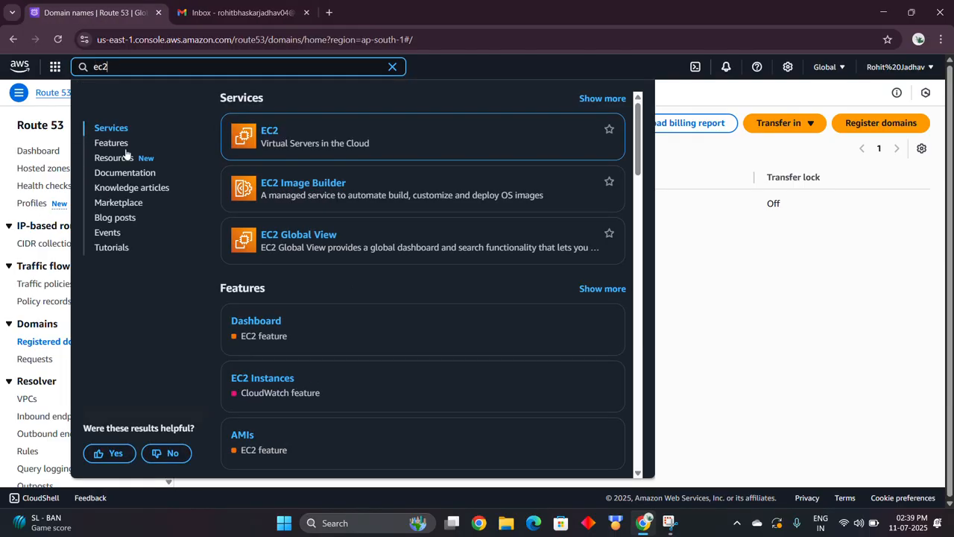
pyautogui.rightClick(267, 133)
pyautogui.click(321, 143)
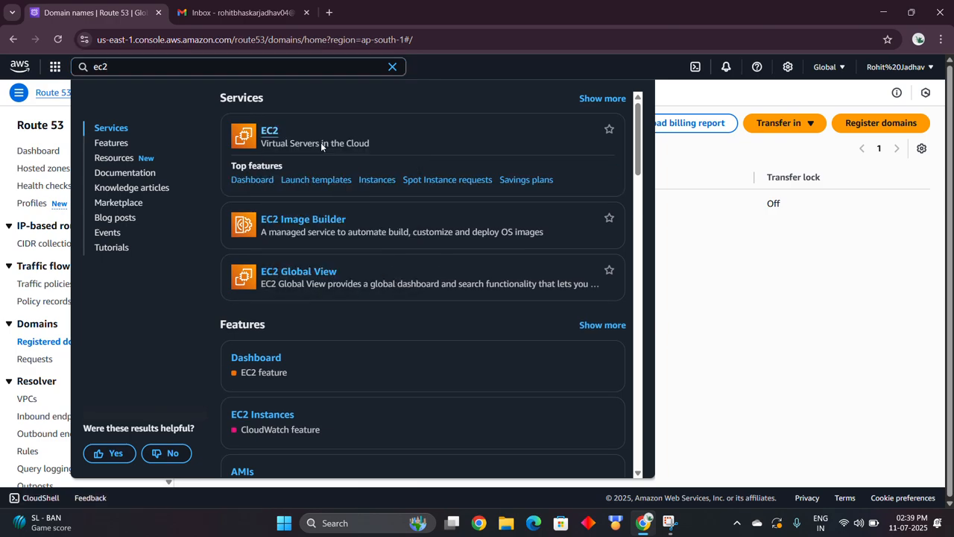
pyautogui.click(223, 10)
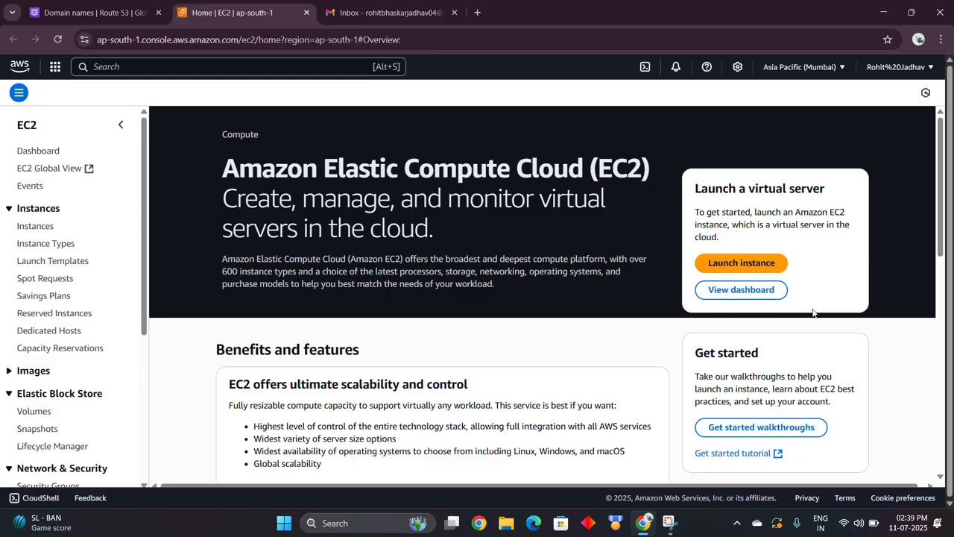
# Start launching a new EC2 instance and name it Windows.
pyautogui.click(750, 270)
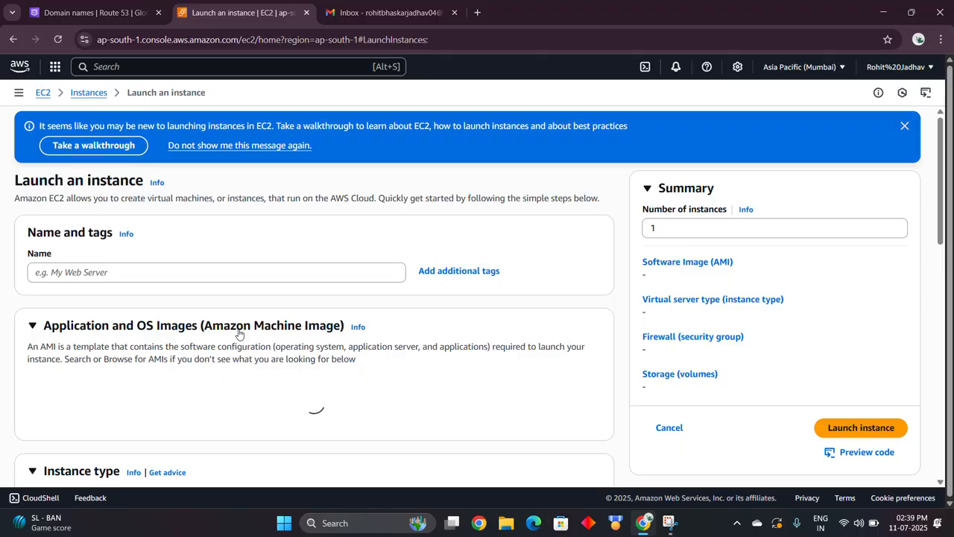
pyautogui.click(202, 271)
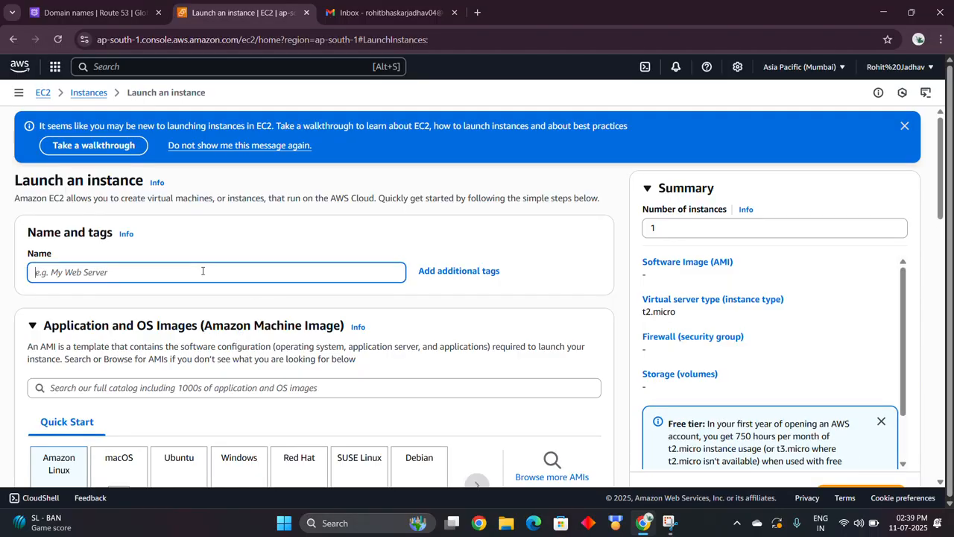
pyautogui.write('Wind')
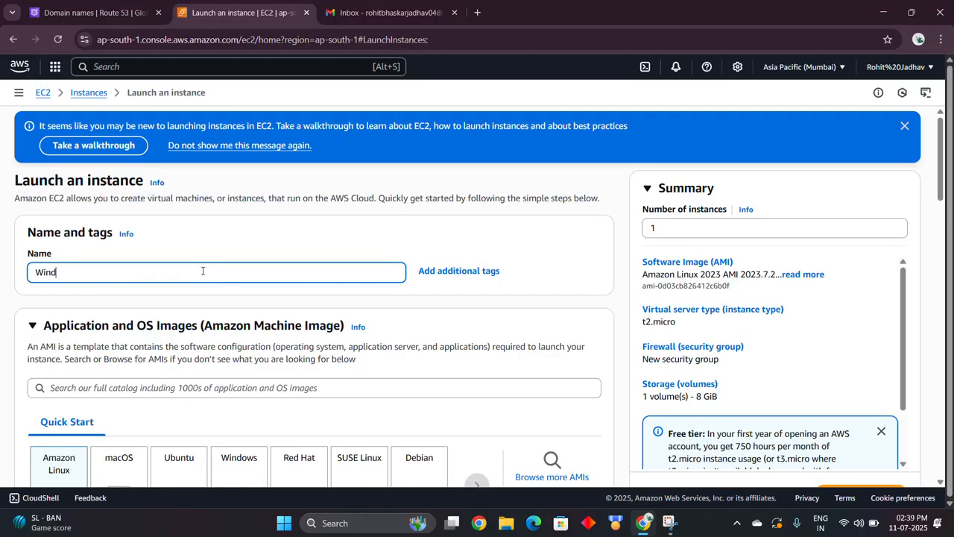
pyautogui.write('ows')
# Browse more AMIs, filter to All Windows and Free tier only, and select Microsoft Windows Server 2016 Base.
pyautogui.scroll(-2, 224, 265)
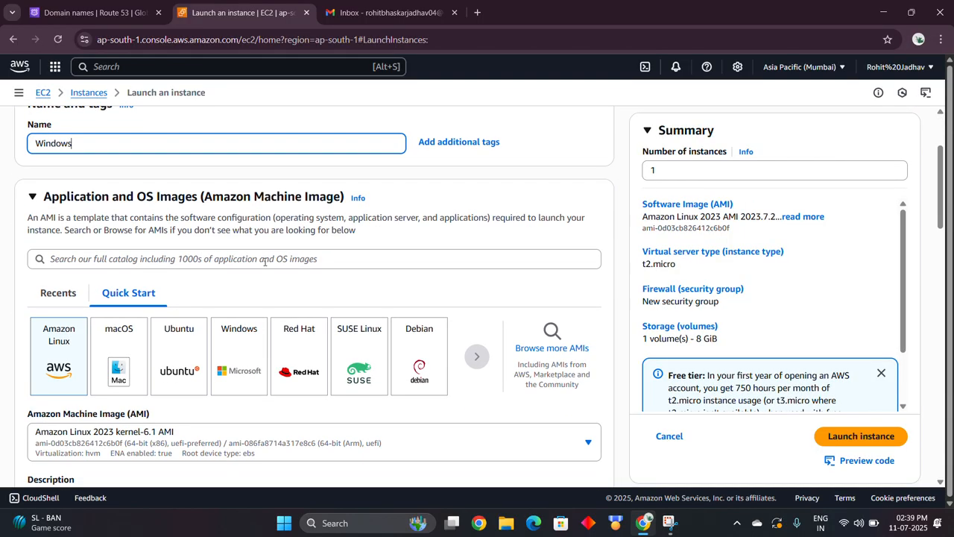
pyautogui.click(566, 355)
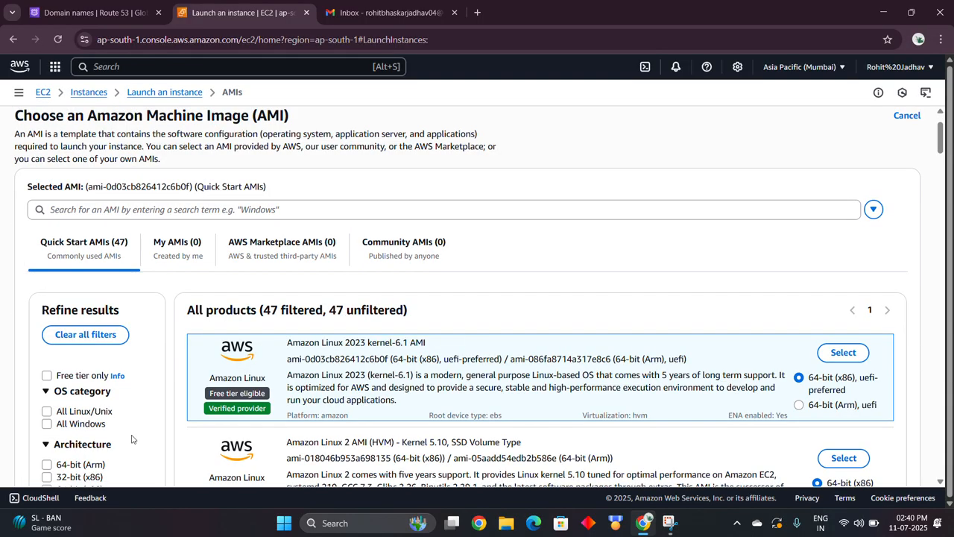
pyautogui.scroll(-1, 77, 419)
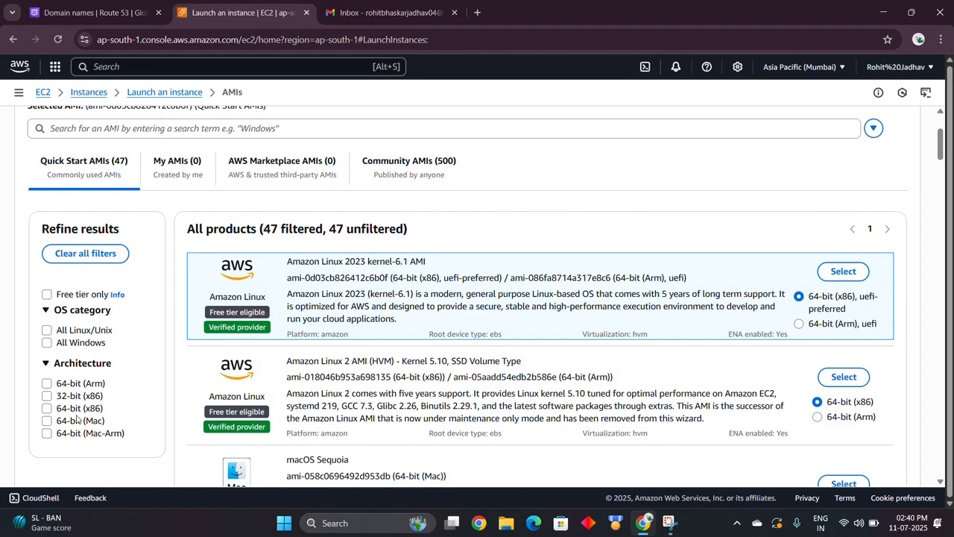
pyautogui.click(63, 344)
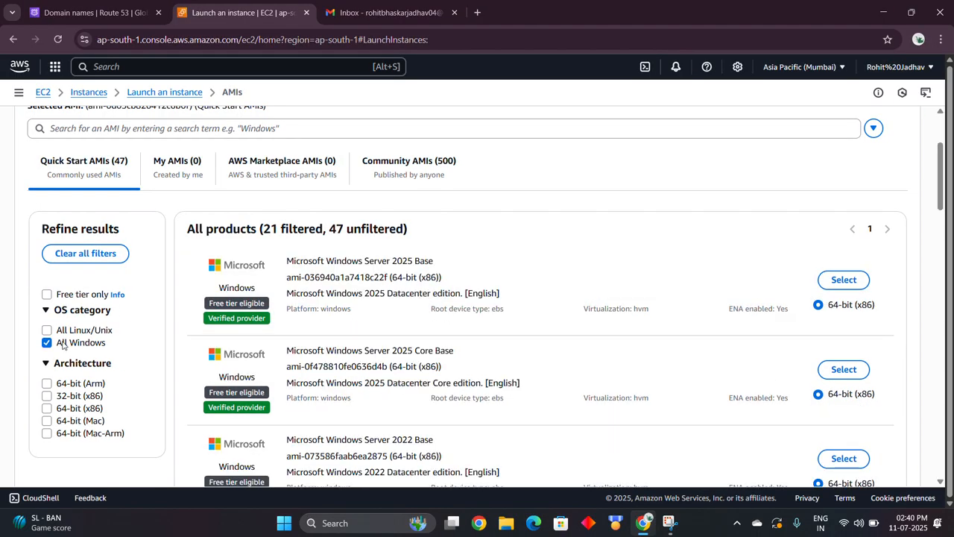
pyautogui.click(47, 295)
pyautogui.scroll(-7, 502, 406)
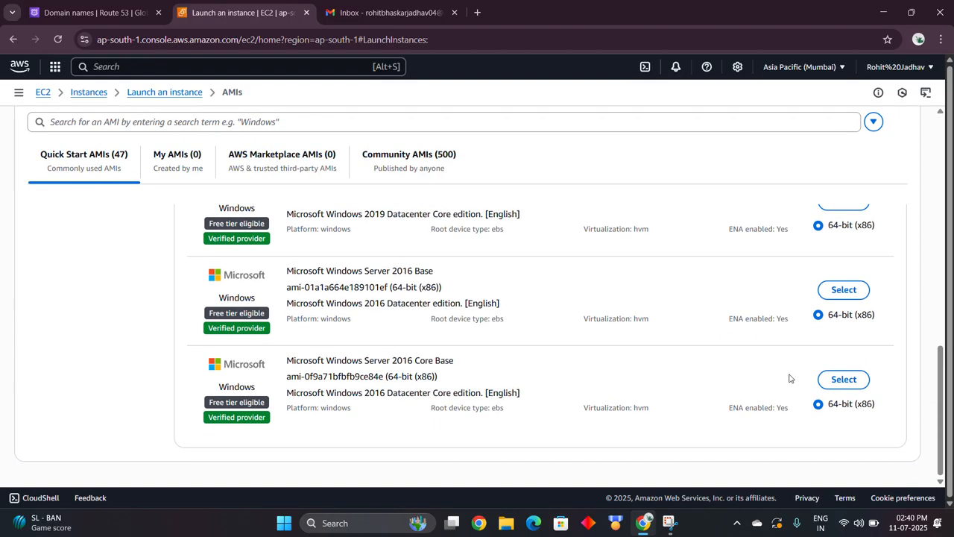
pyautogui.click(834, 291)
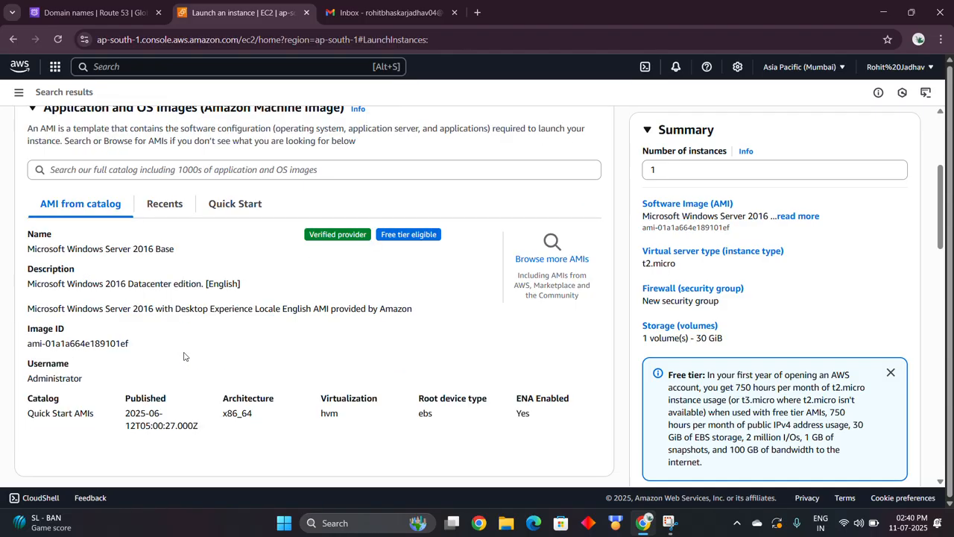
# Create a new RSA key pair named 11july in .pem format for the instance login.
pyautogui.scroll(-5, 185, 356)
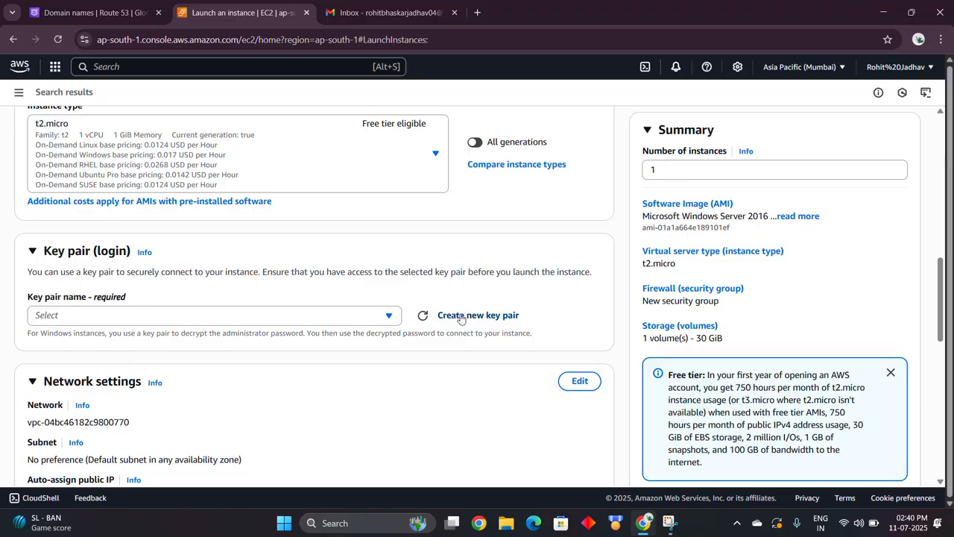
pyautogui.click(460, 316)
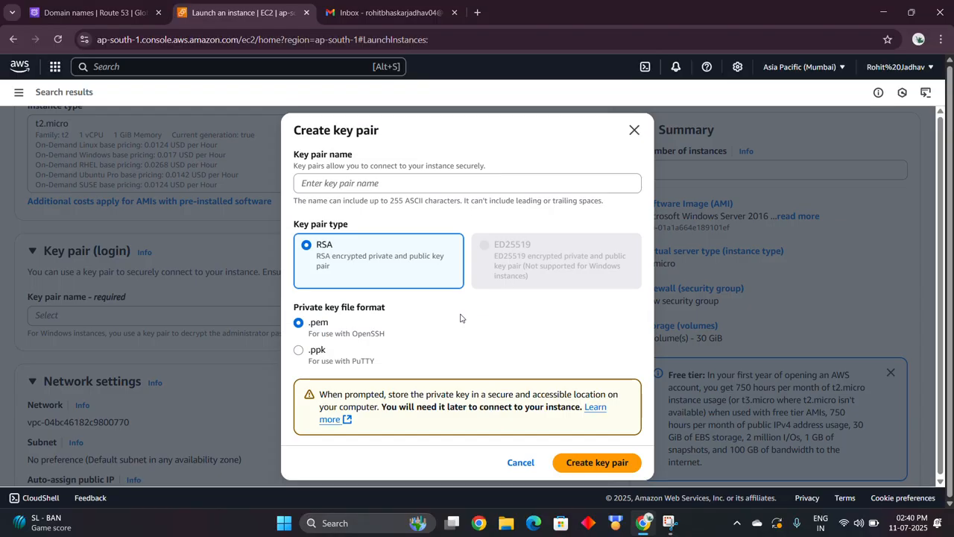
pyautogui.click(340, 183)
pyautogui.write('11july')
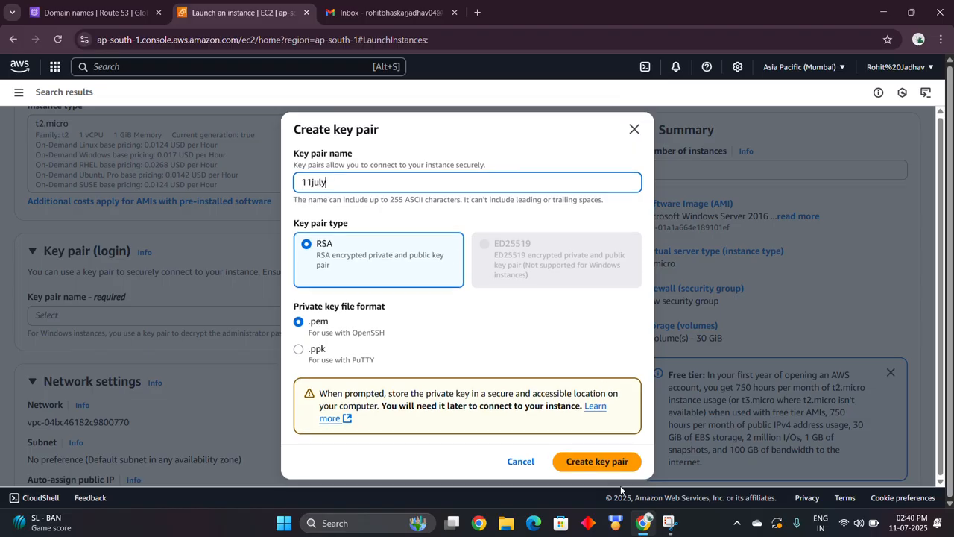
pyautogui.click(591, 459)
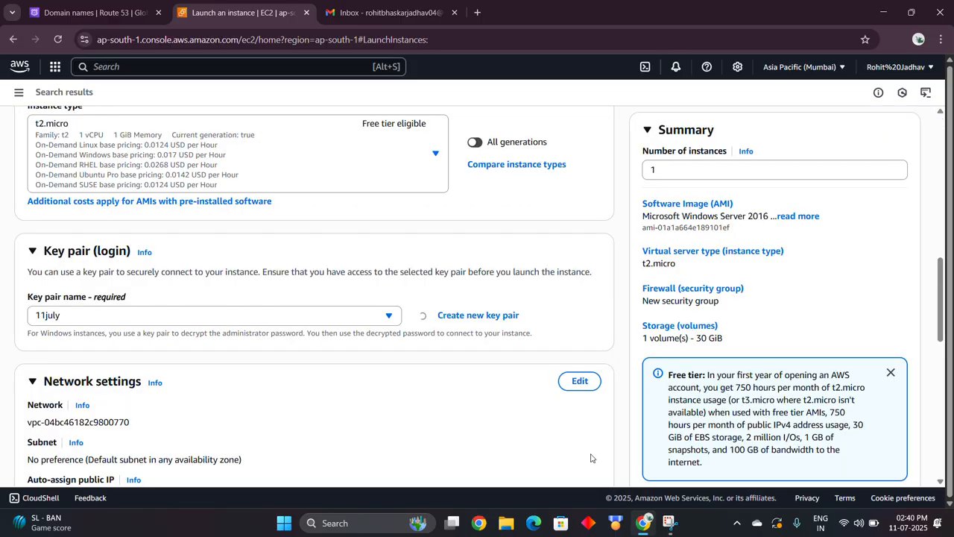
# Allow HTTPS and HTTP traffic from the internet in the instance's new security group.
pyautogui.scroll(-4, 327, 350)
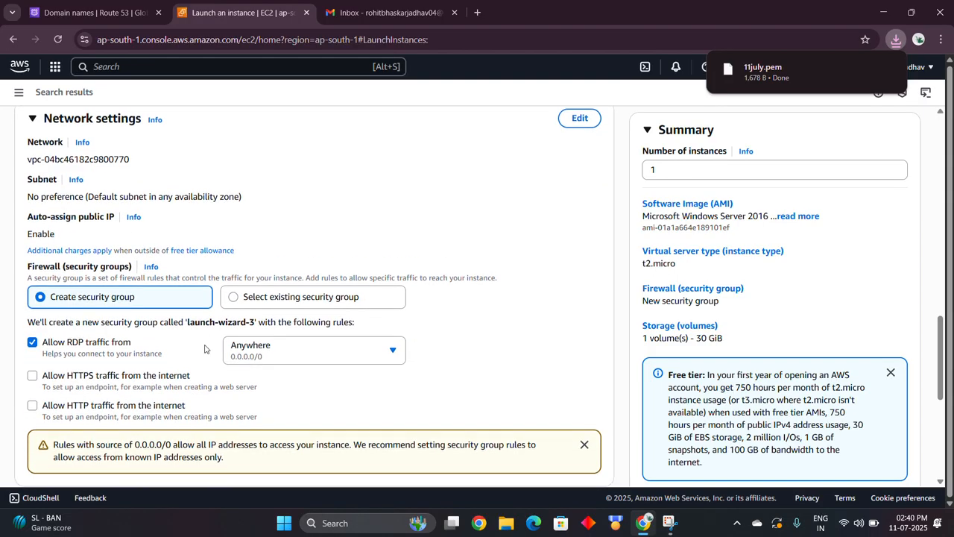
pyautogui.scroll(-2, 205, 349)
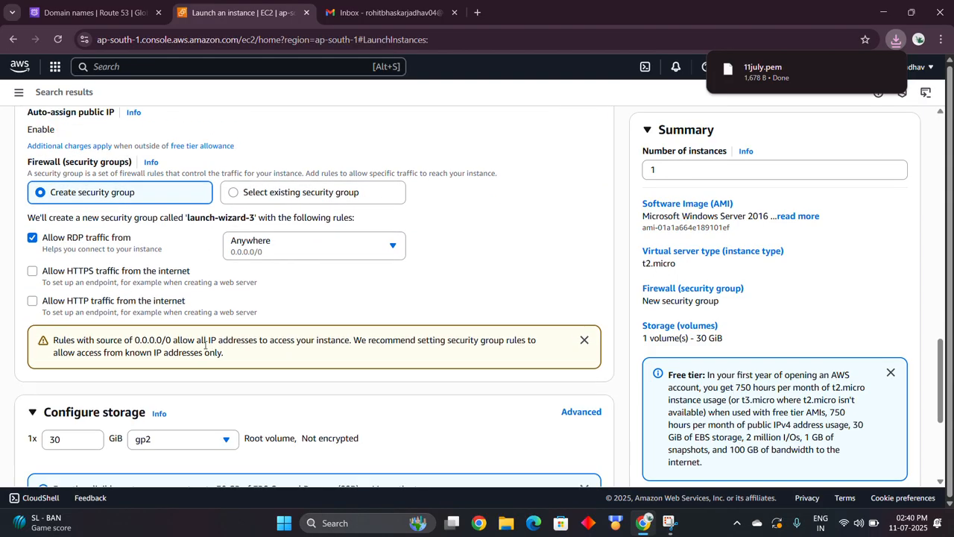
pyautogui.click(33, 271)
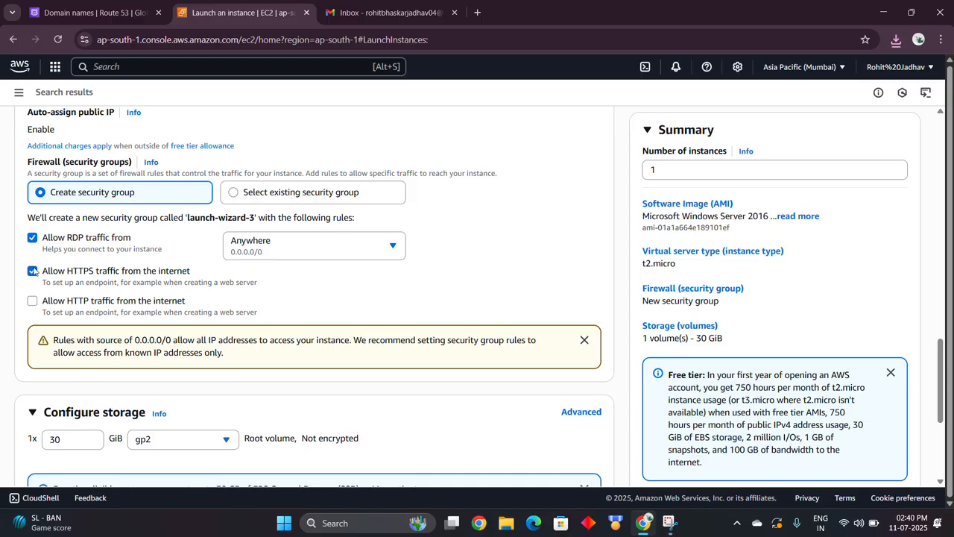
pyautogui.click(32, 300)
# Launch the configured instance with its default storage and open the list of all instances.
pyautogui.scroll(-3, 351, 410)
pyautogui.scroll(-1, 346, 431)
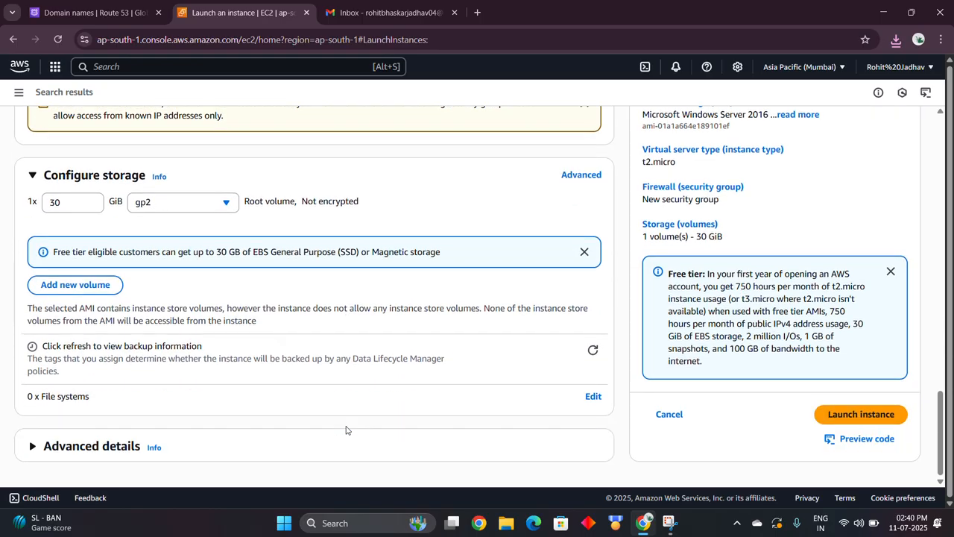
pyautogui.click(860, 415)
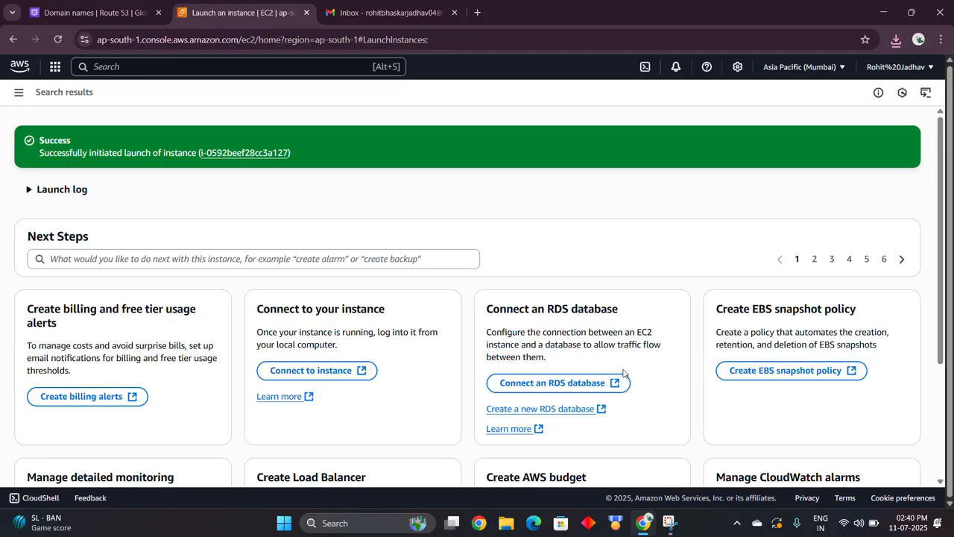
pyautogui.scroll(-3, 617, 350)
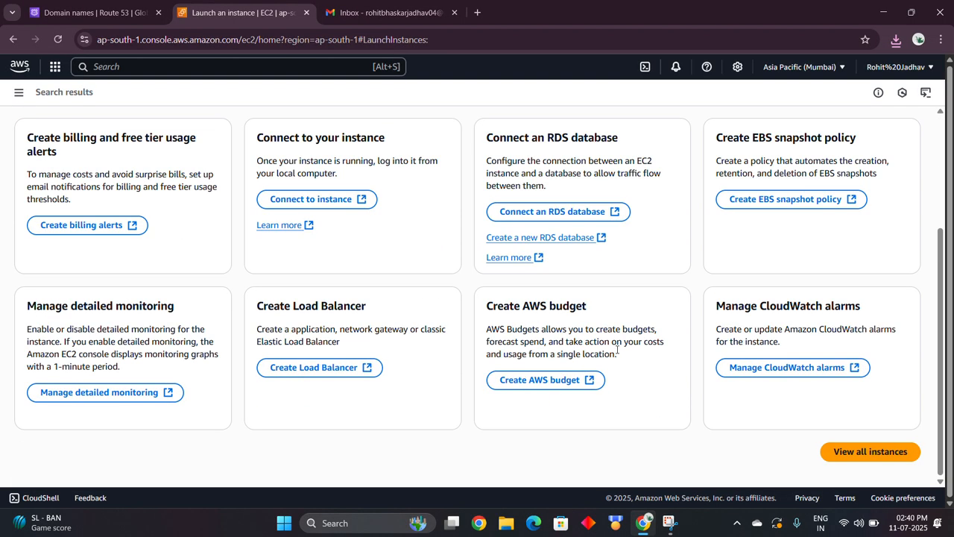
pyautogui.click(865, 453)
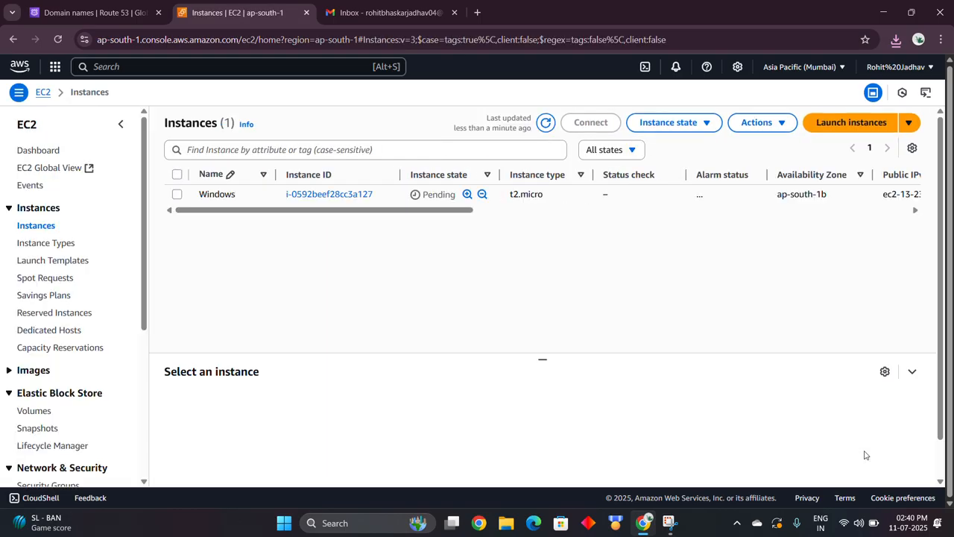
# Select the Windows instance and refresh the instance list to check its state and status checks.
pyautogui.click(177, 175)
pyautogui.click(177, 174)
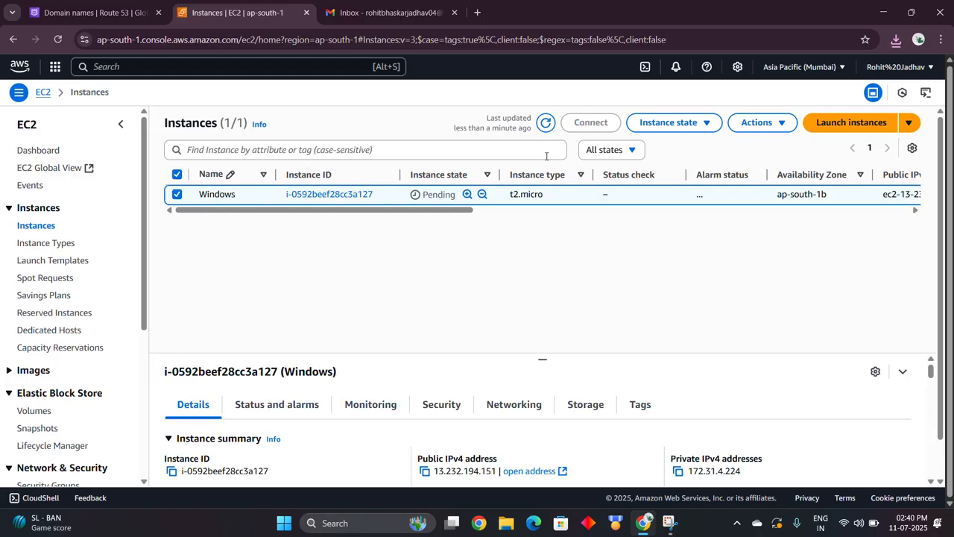
pyautogui.click(543, 124)
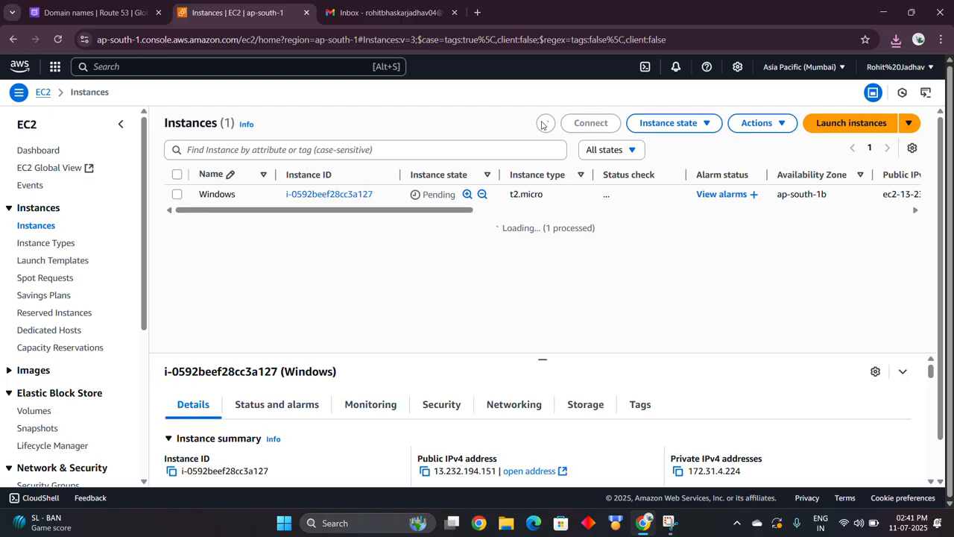
pyautogui.click(545, 123)
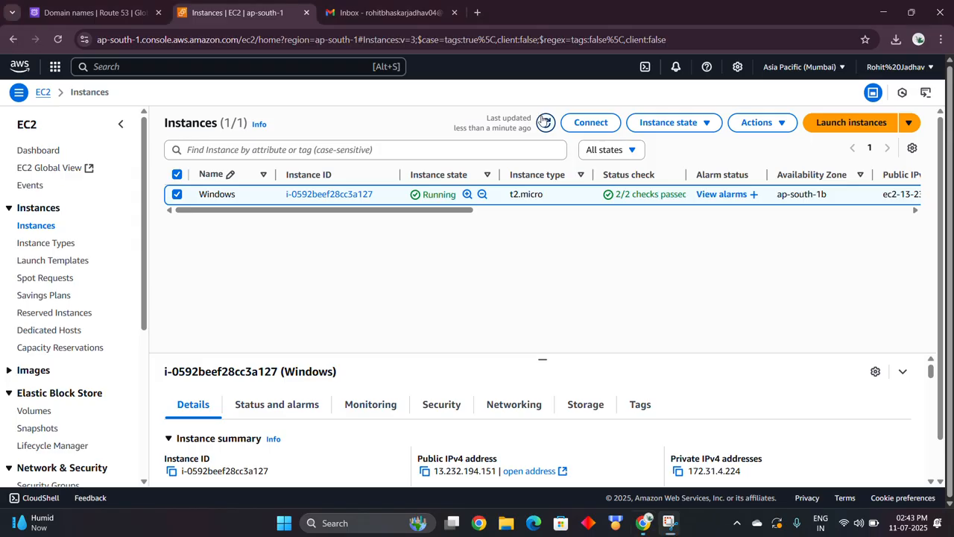
pyautogui.click(545, 122)
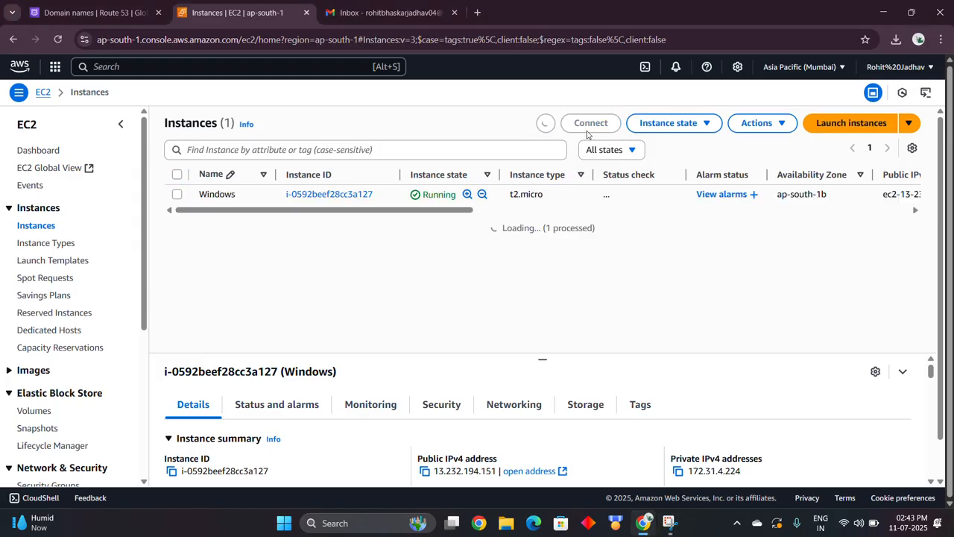
# Open the RDP client connection options for the Windows instance and go to its password retrieval page.
pyautogui.click(587, 123)
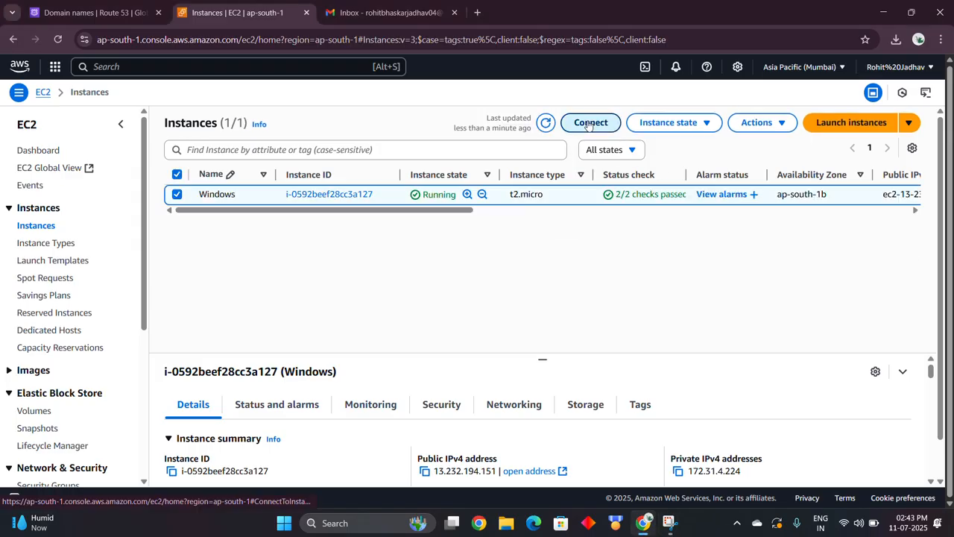
pyautogui.click(158, 174)
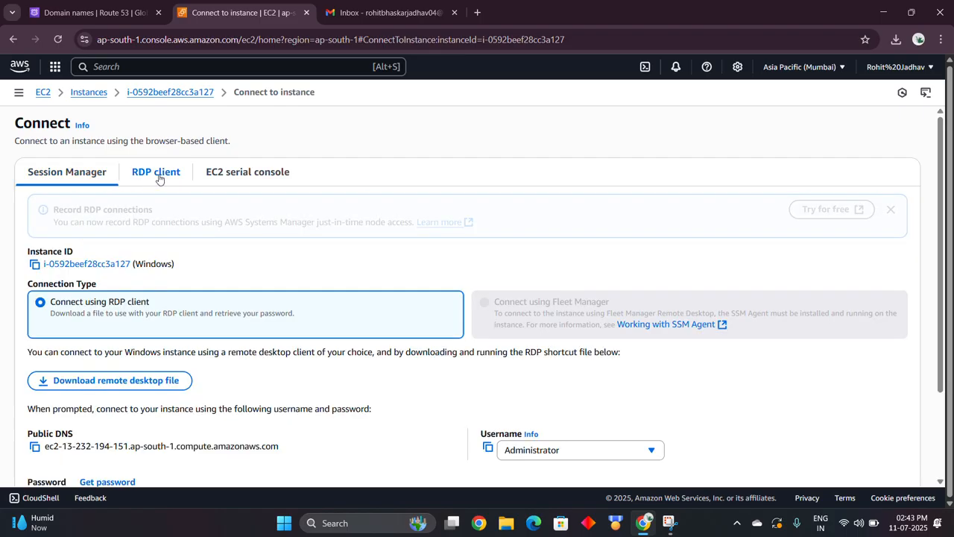
pyautogui.scroll(-3, 213, 336)
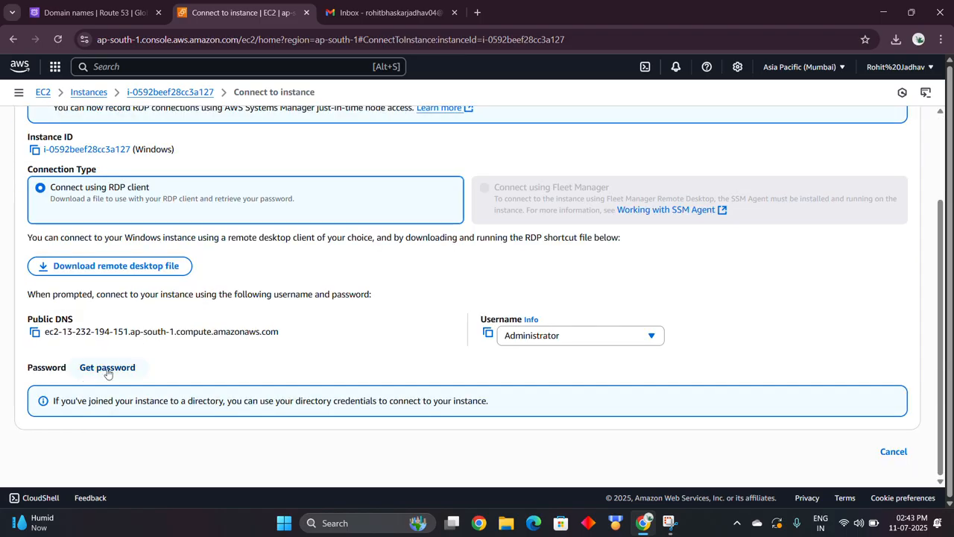
pyautogui.click(106, 367)
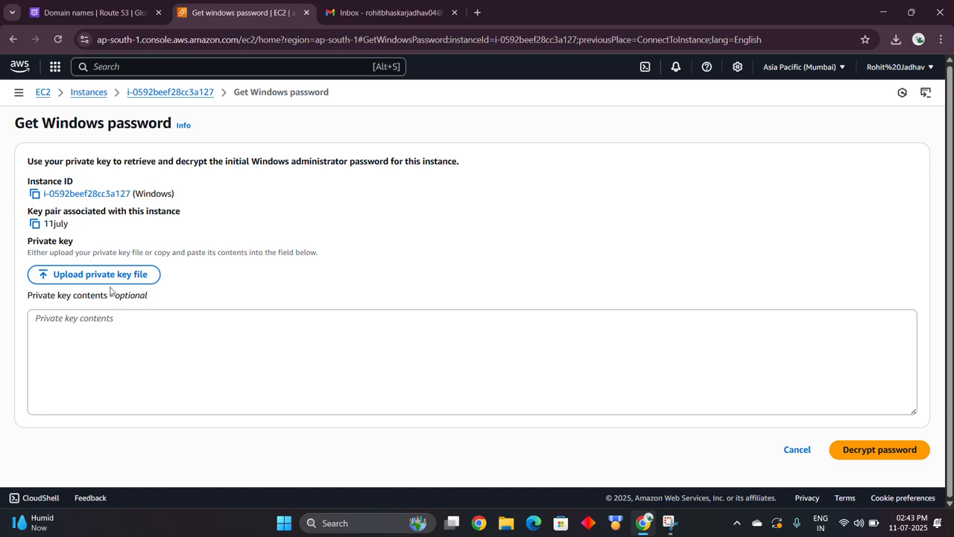
# Upload the 11july.pem private key file from Downloads and decrypt the Windows administrator password.
pyautogui.click(107, 275)
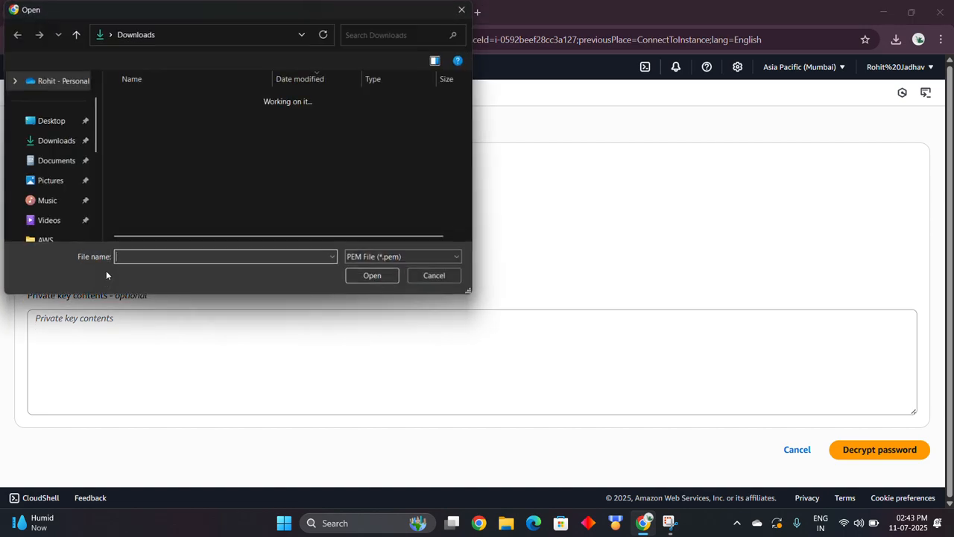
pyautogui.click(177, 109)
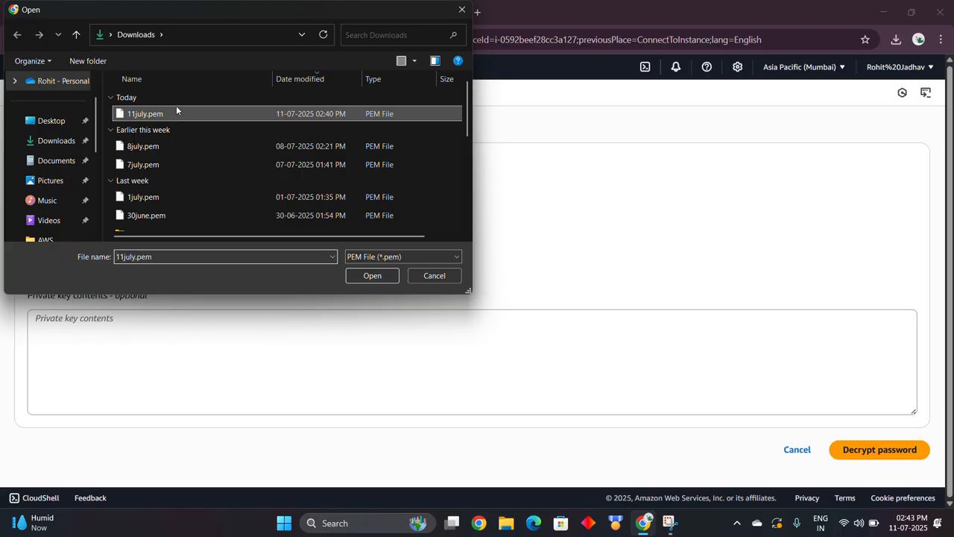
pyautogui.click(364, 282)
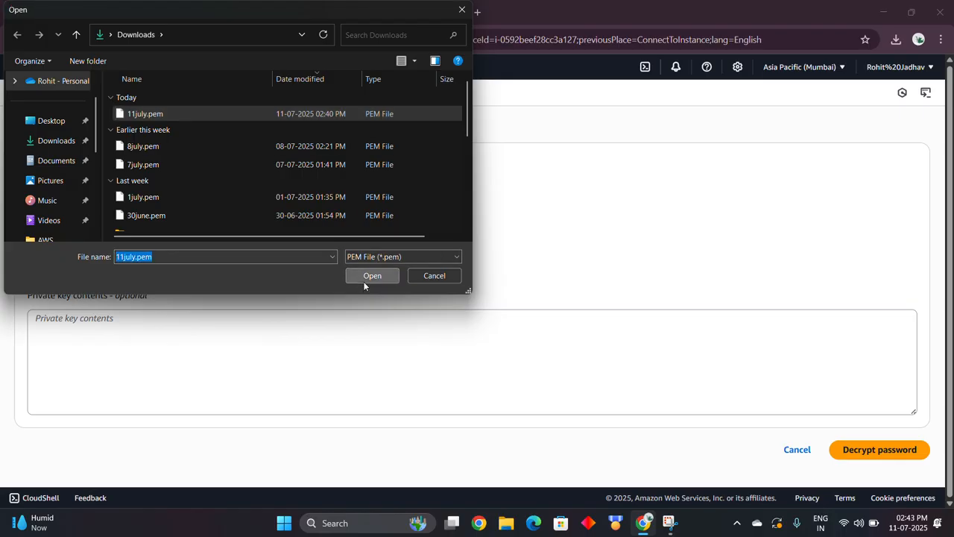
pyautogui.click(848, 483)
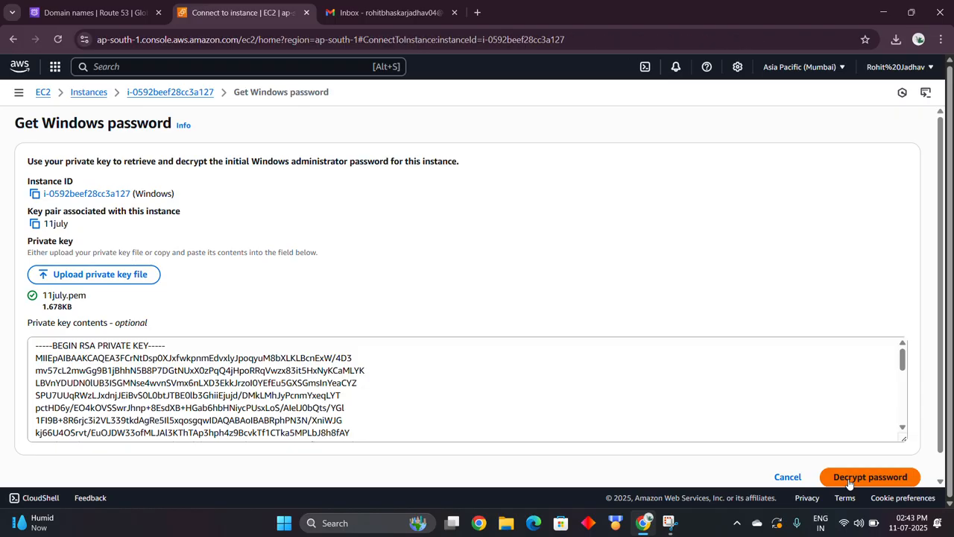
# Copy the decrypted administrator password and leave the connection page to return to the instance list.
pyautogui.scroll(-3, 336, 373)
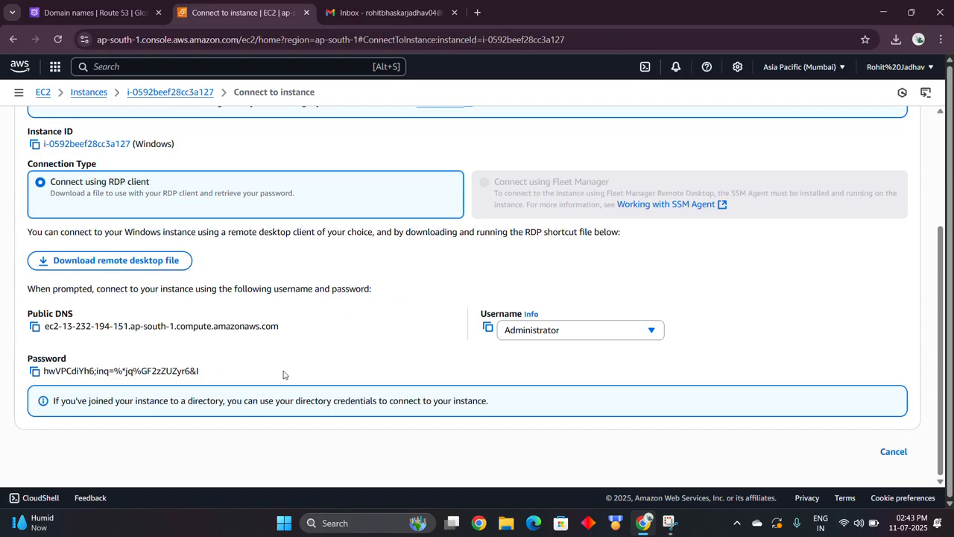
pyautogui.click(35, 371)
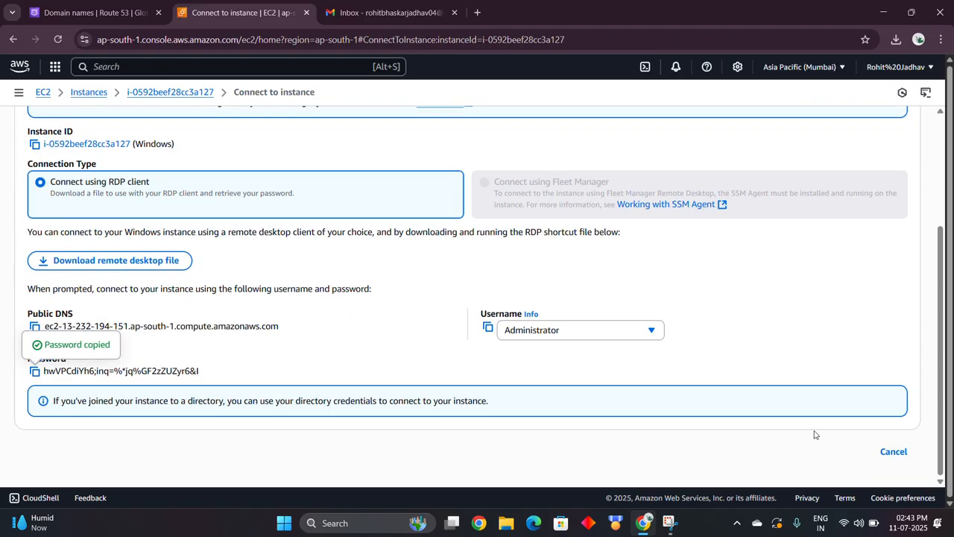
pyautogui.click(891, 452)
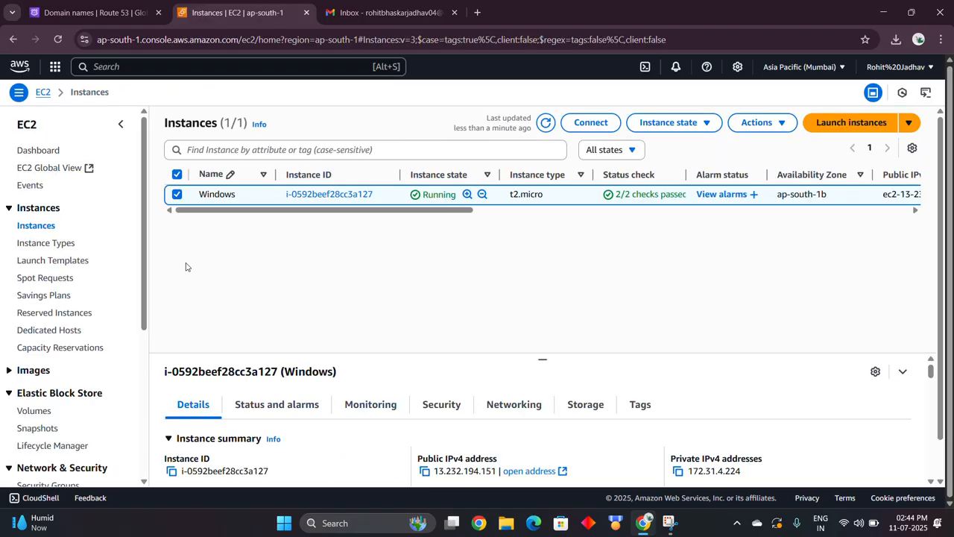
# Launch Remote Desktop Connection with the mstsc command and connect to the instance's public IPv4 address 13.232.194.151.
pyautogui.press('super+r')
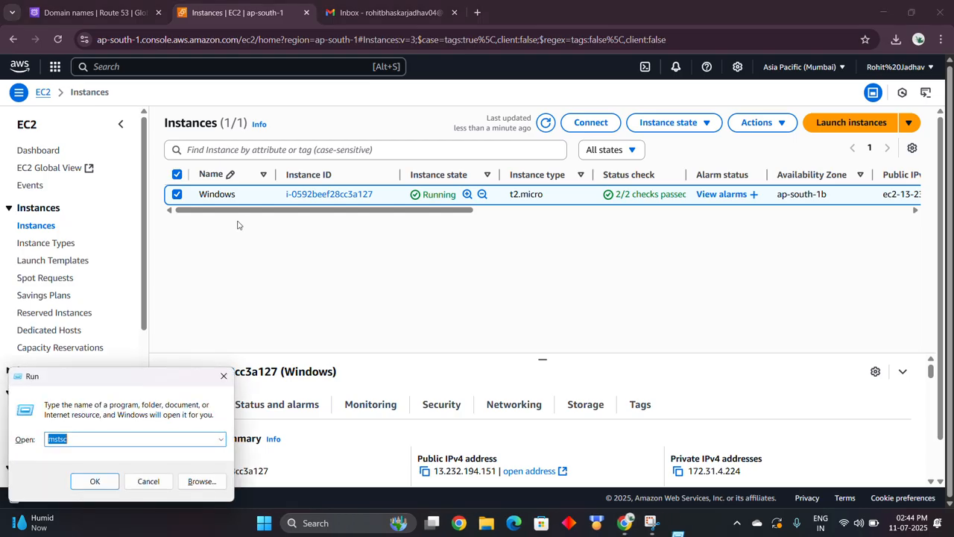
pyautogui.press('BackSpace')
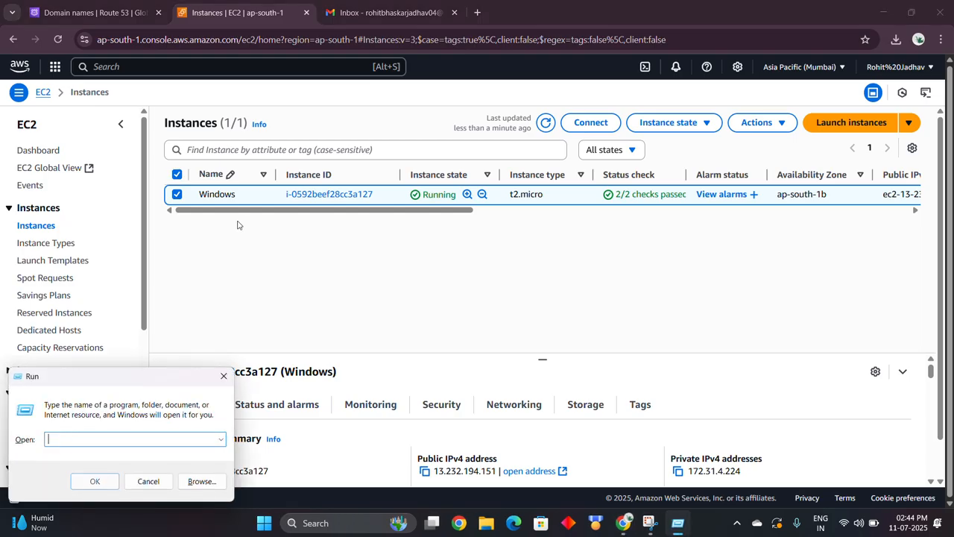
pyautogui.write('mstsc')
pyautogui.press('Return')
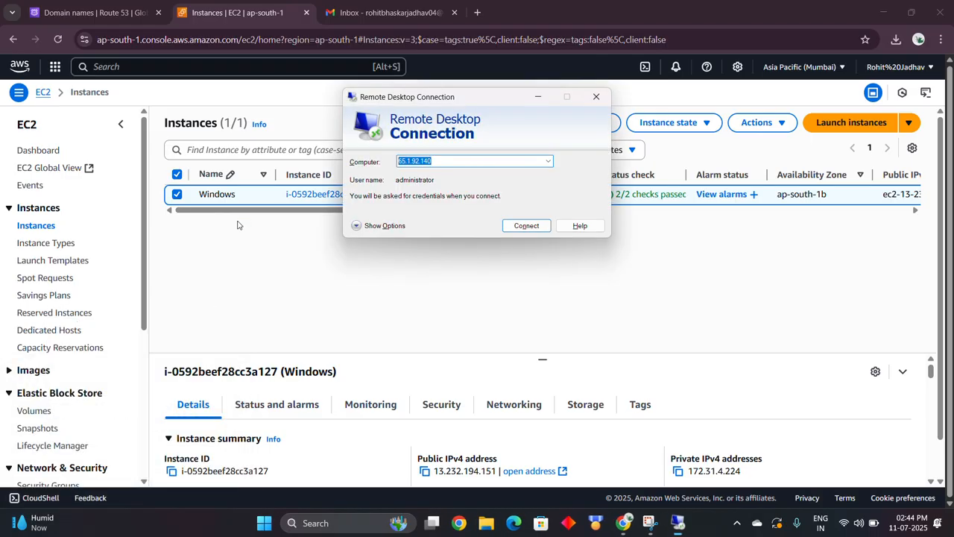
pyautogui.write('13')
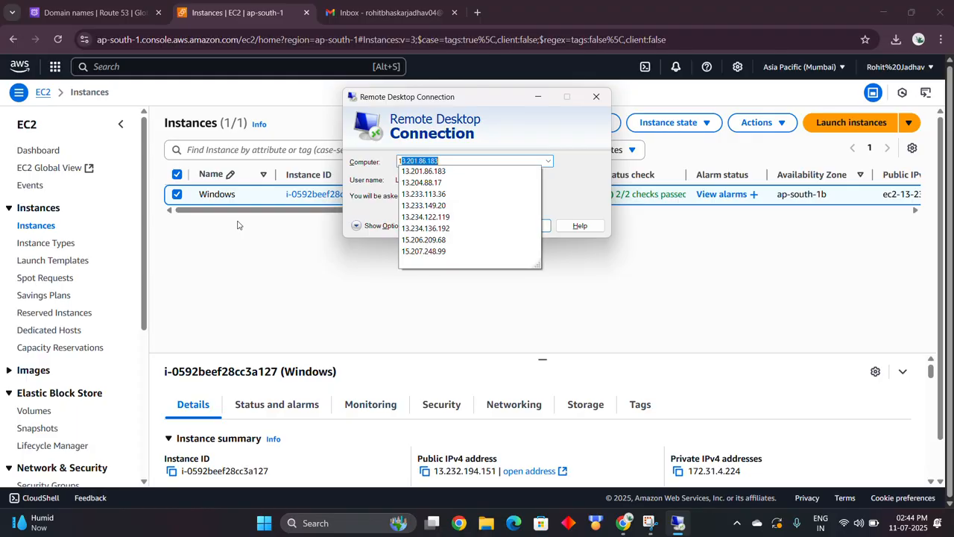
pyautogui.write('.232.19')
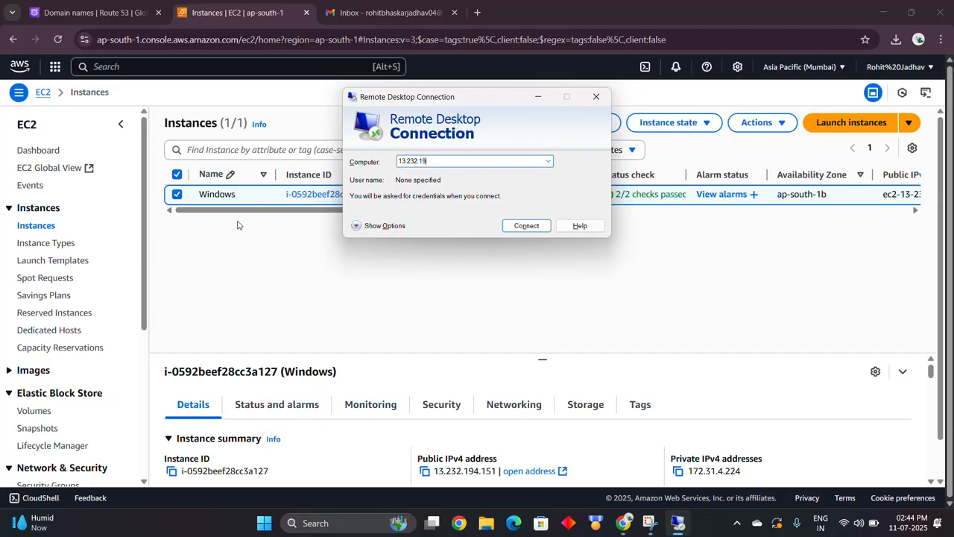
pyautogui.write('4.151')
pyautogui.press('Return')
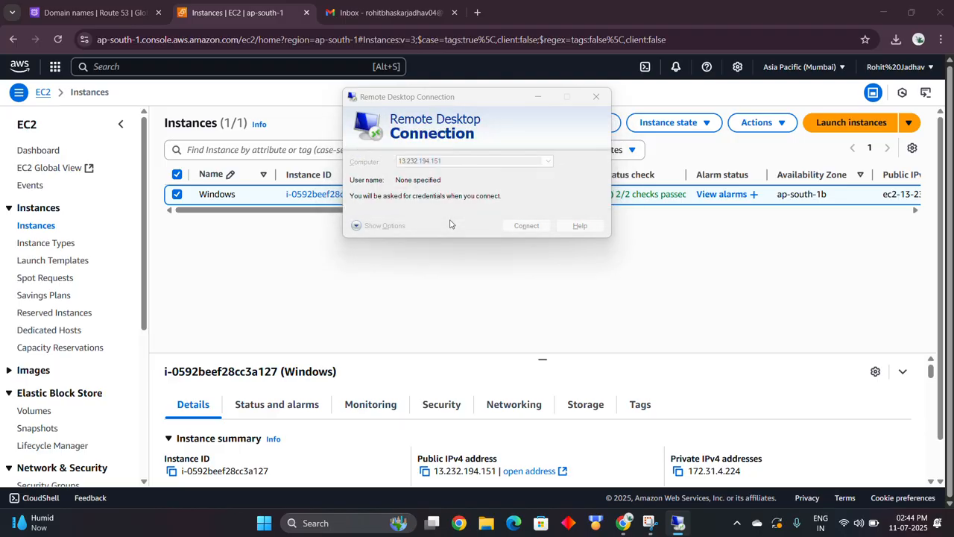
# Sign in as administrator with the copied account password and accept the remote computer's untrusted certificate.
pyautogui.write('admi')
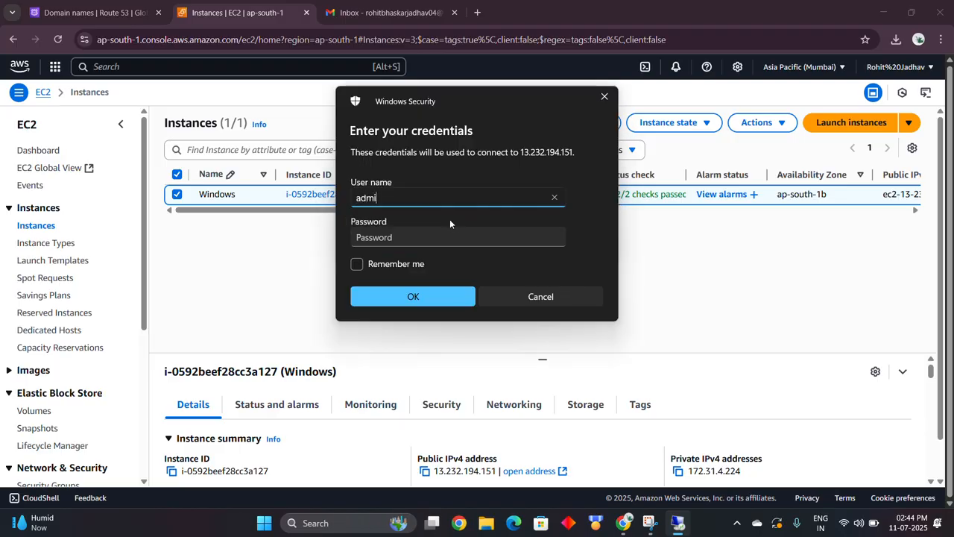
pyautogui.write('nistrator')
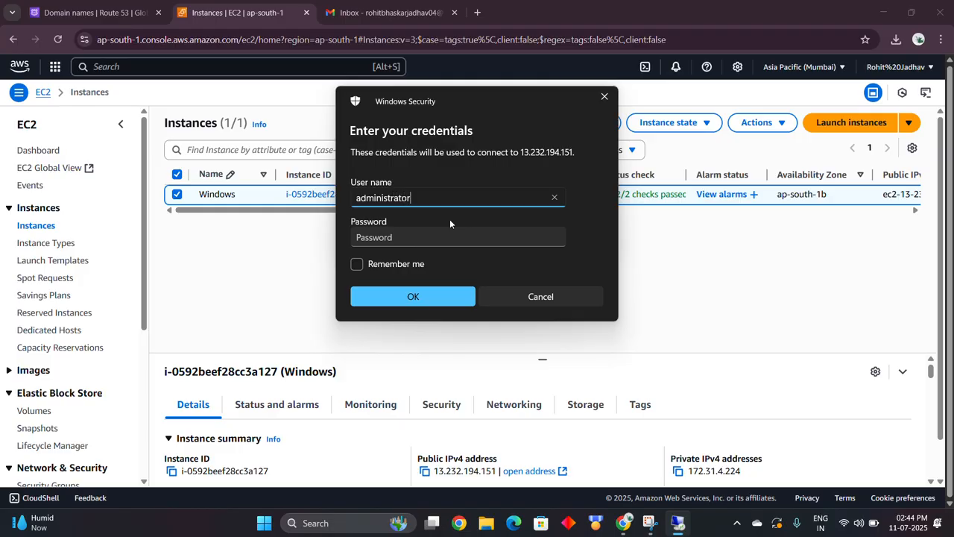
pyautogui.press('Tab')
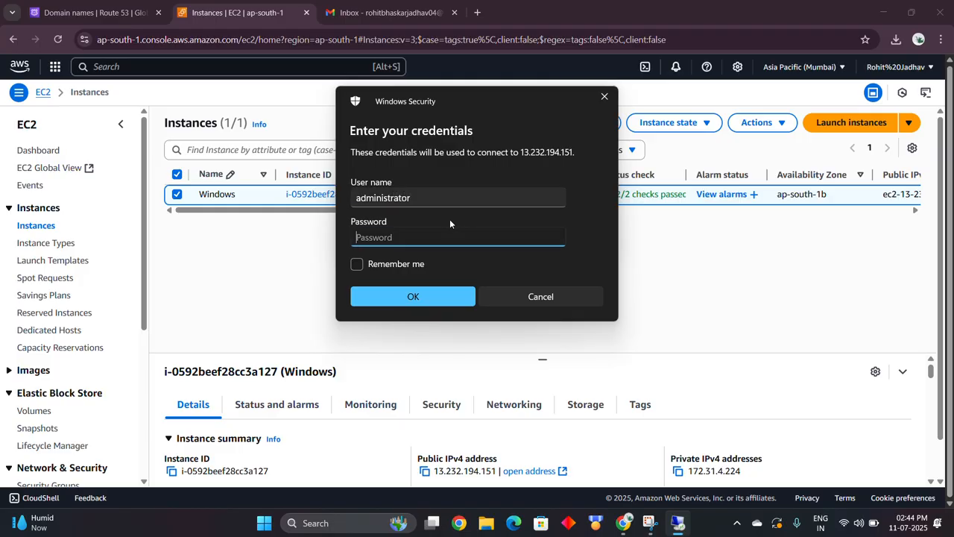
pyautogui.hotkey('ctrl', 'v')
pyautogui.press('Return')
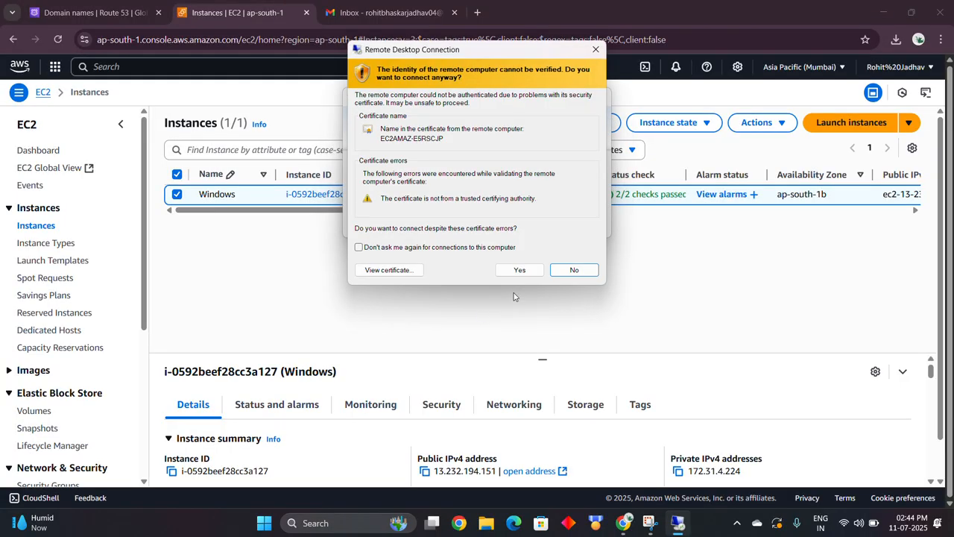
pyautogui.click(521, 270)
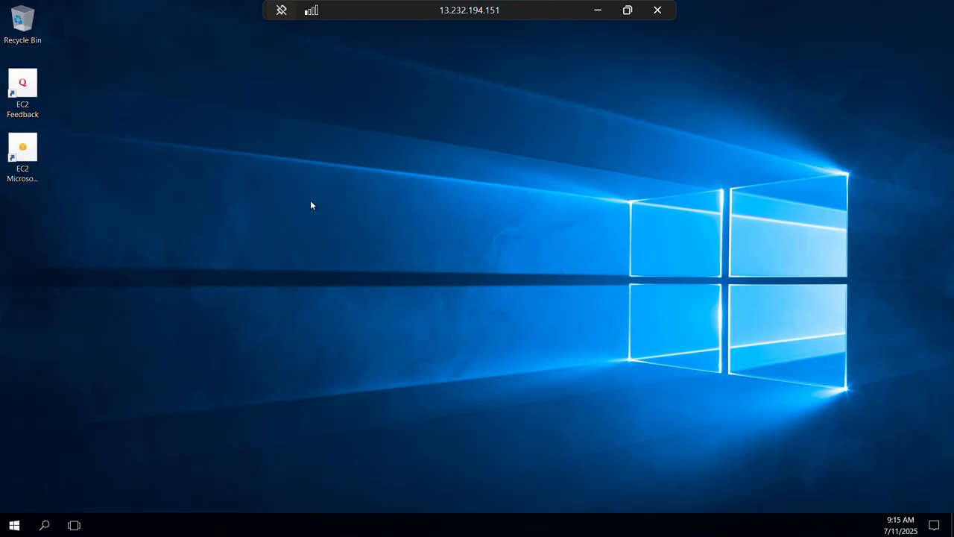
# Open a command prompt on the remote server with cmd and run "net user administrator *".
pyautogui.press('super+r')
pyautogui.write('c')
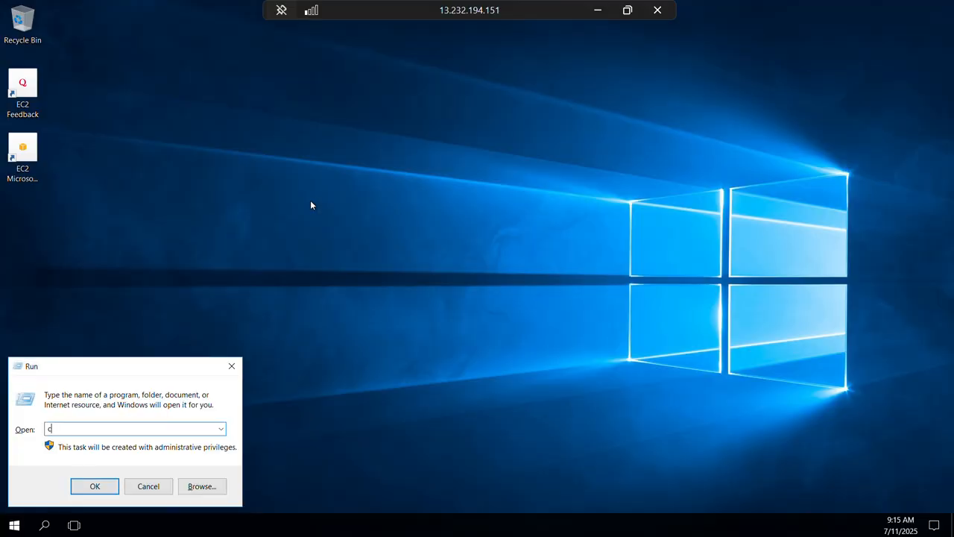
pyautogui.write('md')
pyautogui.press('Return')
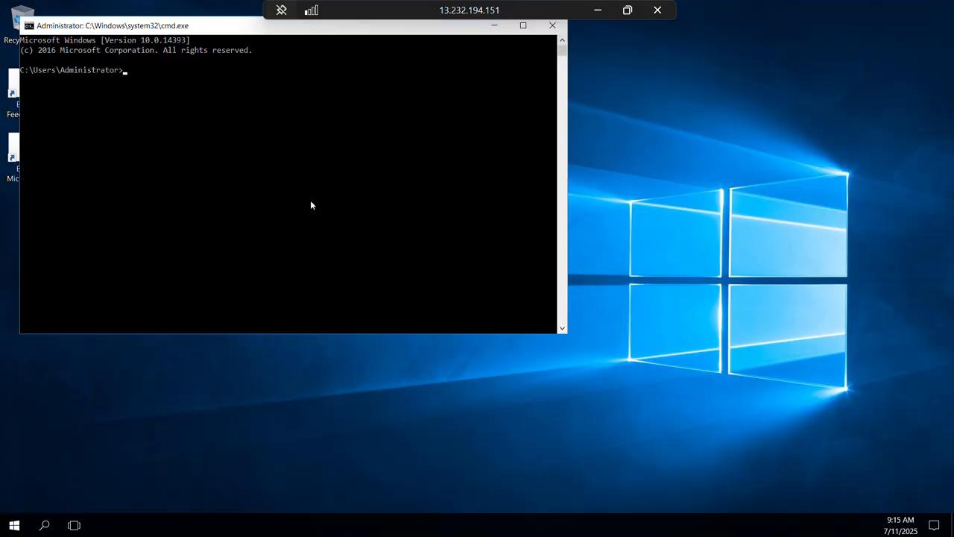
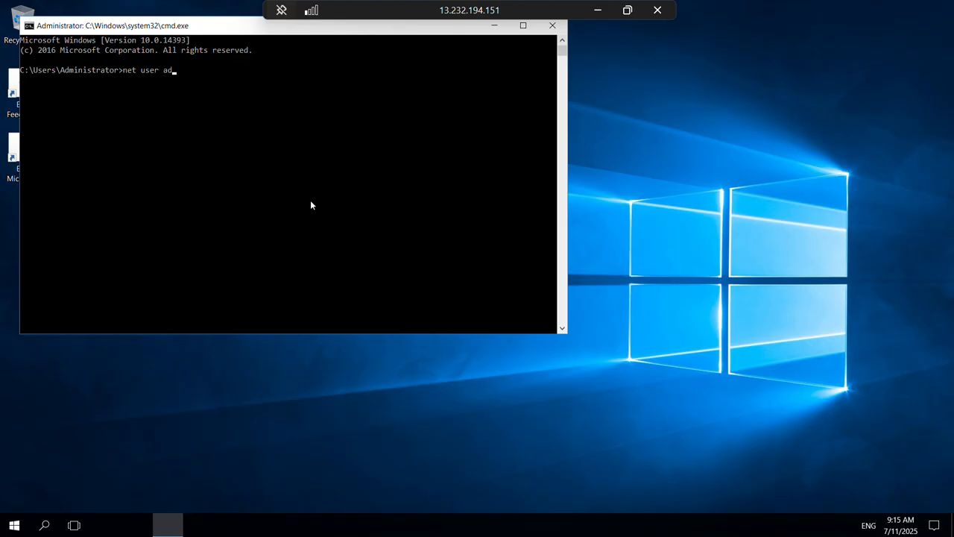
pyautogui.write('ministrator *')
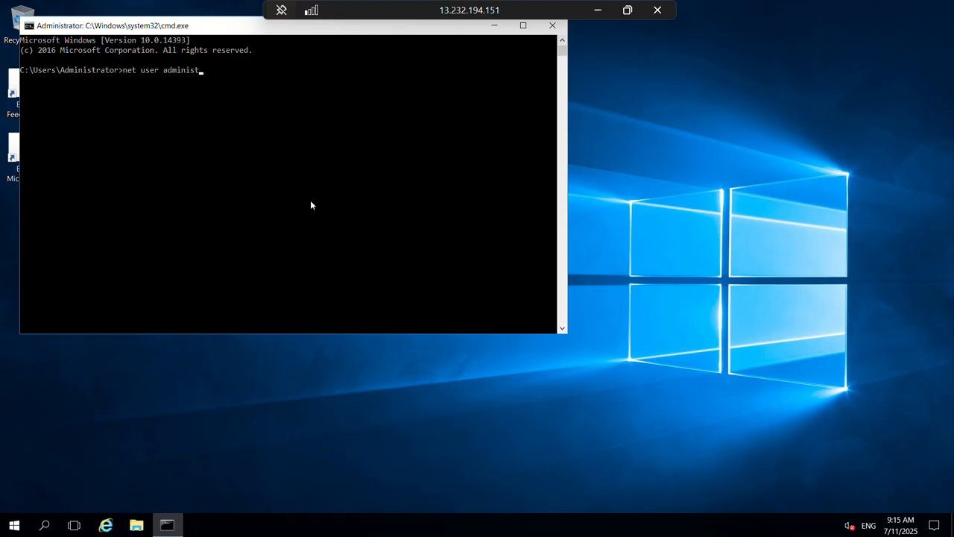
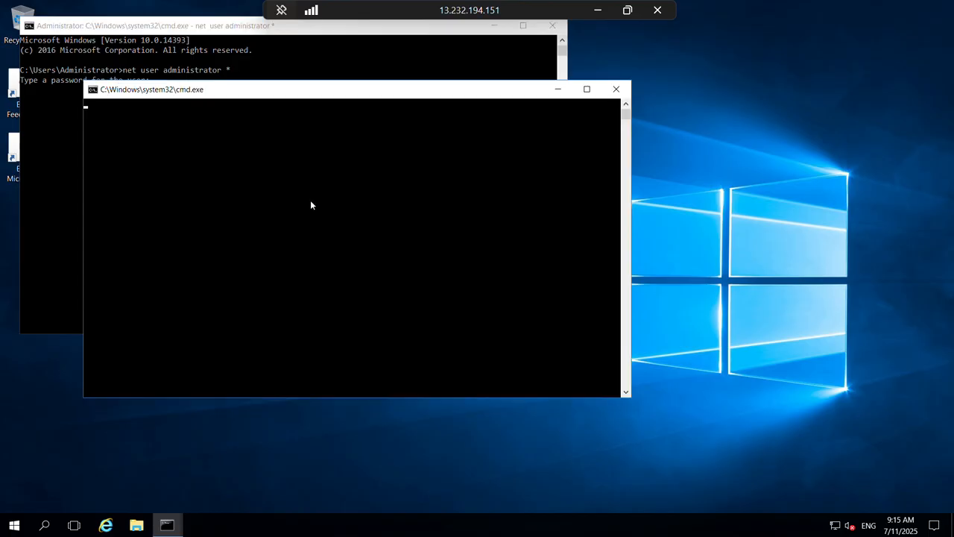
# Close the extra command window, enter and confirm a new password for the administrator account, and minimize the Command Prompt.
pyautogui.click(616, 90)
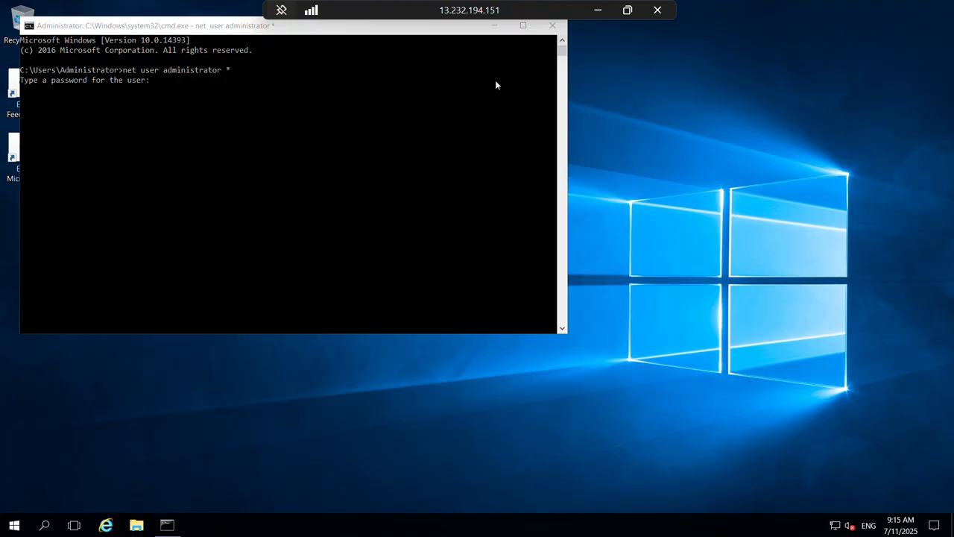
pyautogui.click(162, 78)
pyautogui.click(161, 80)
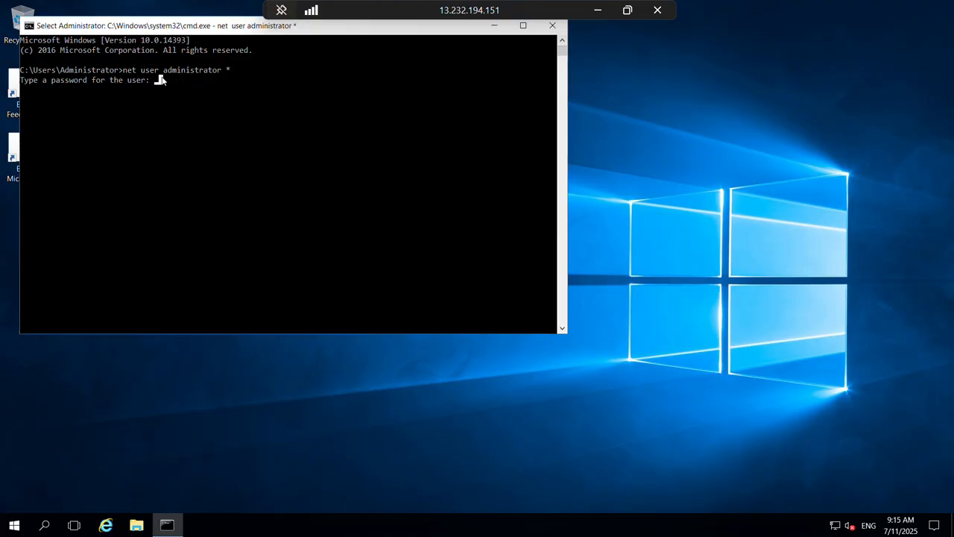
pyautogui.rightClick(163, 79)
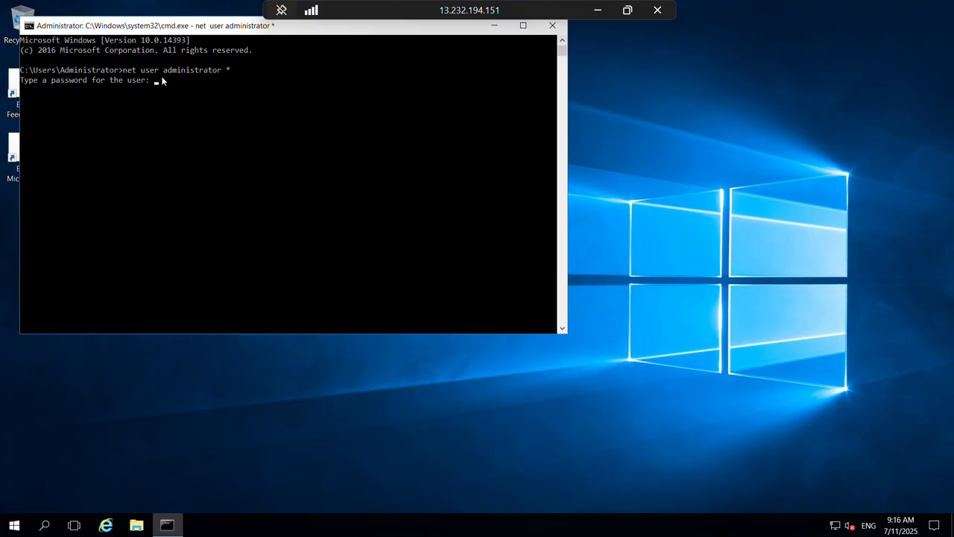
pyautogui.press('Return')
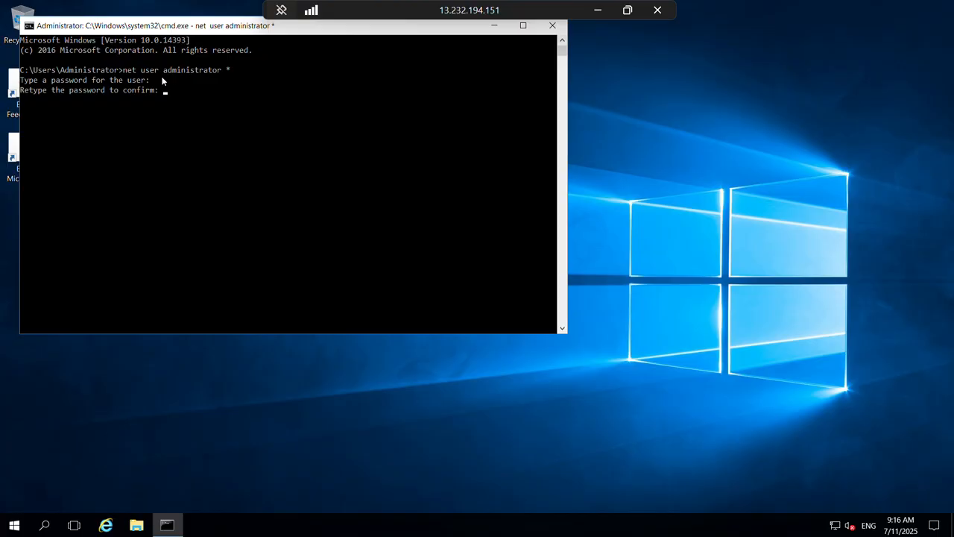
pyautogui.press('Return')
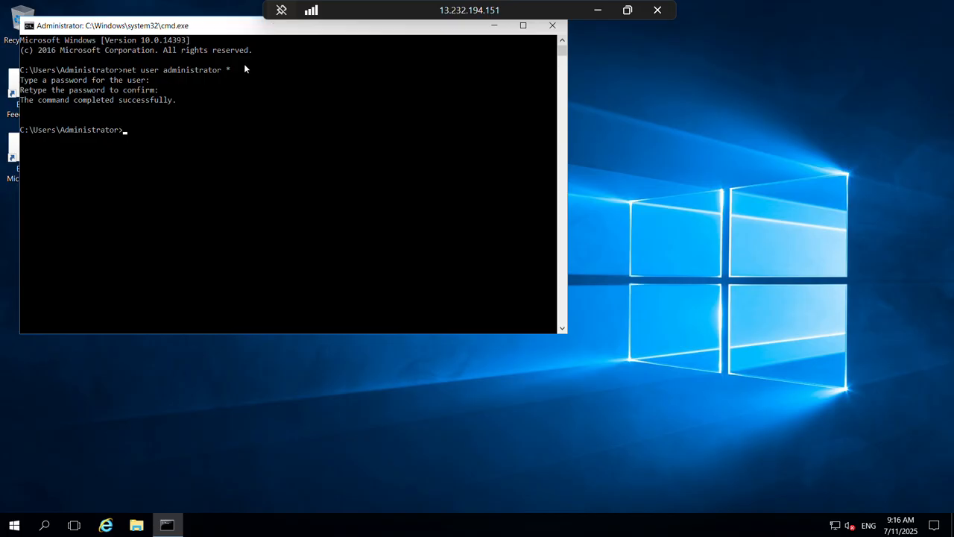
pyautogui.moveTo(303, 27); pyautogui.dragTo(380, 113)
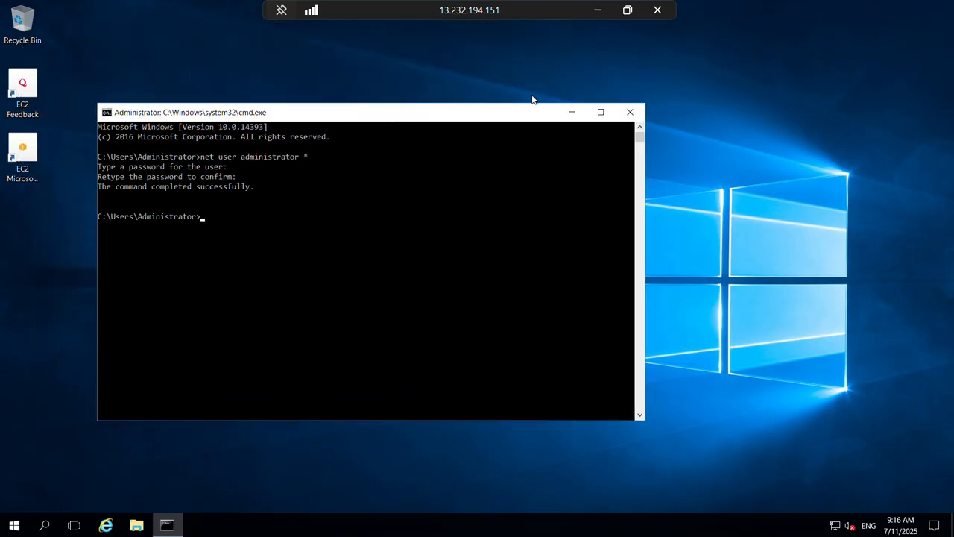
pyautogui.click(572, 112)
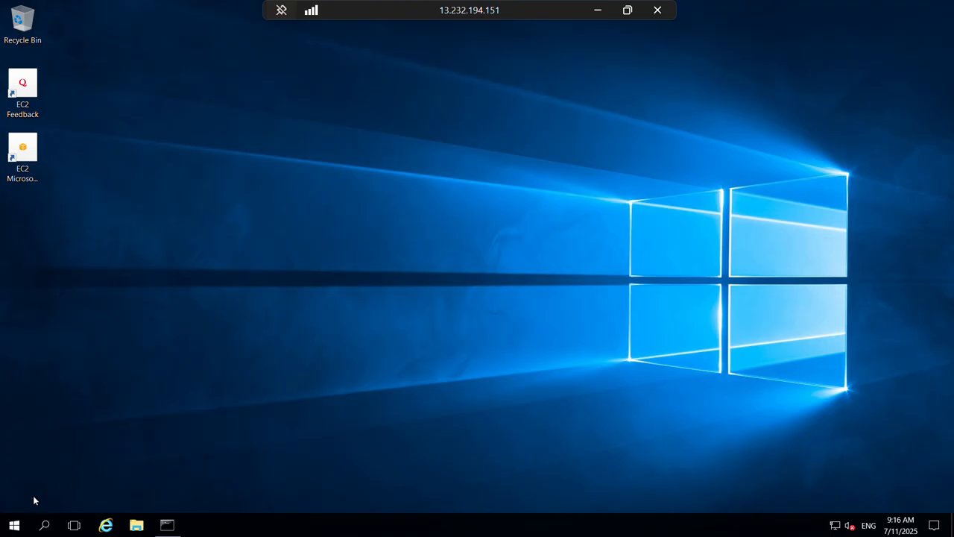
# Open Server Manager on the remote server and start the Add Roles and Features Wizard.
pyautogui.click(15, 524)
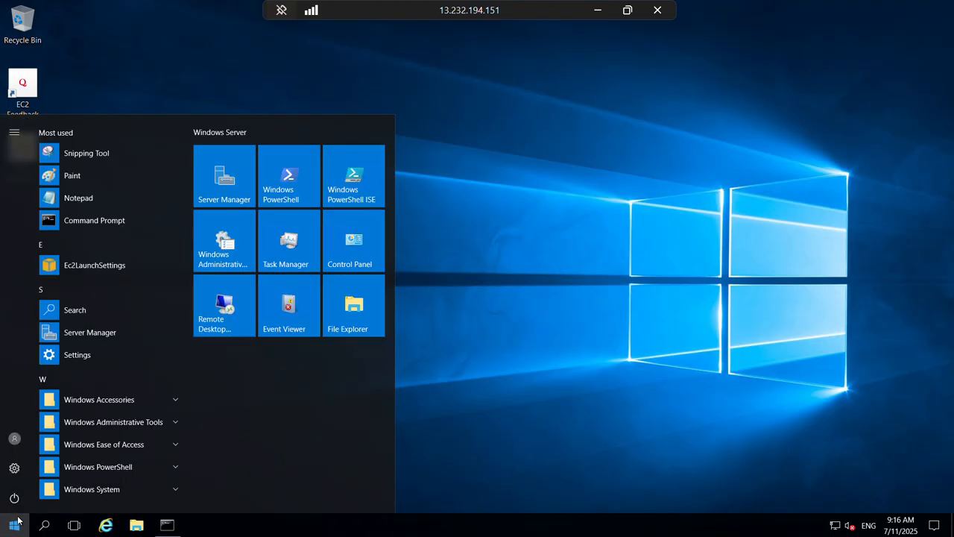
pyautogui.click(219, 167)
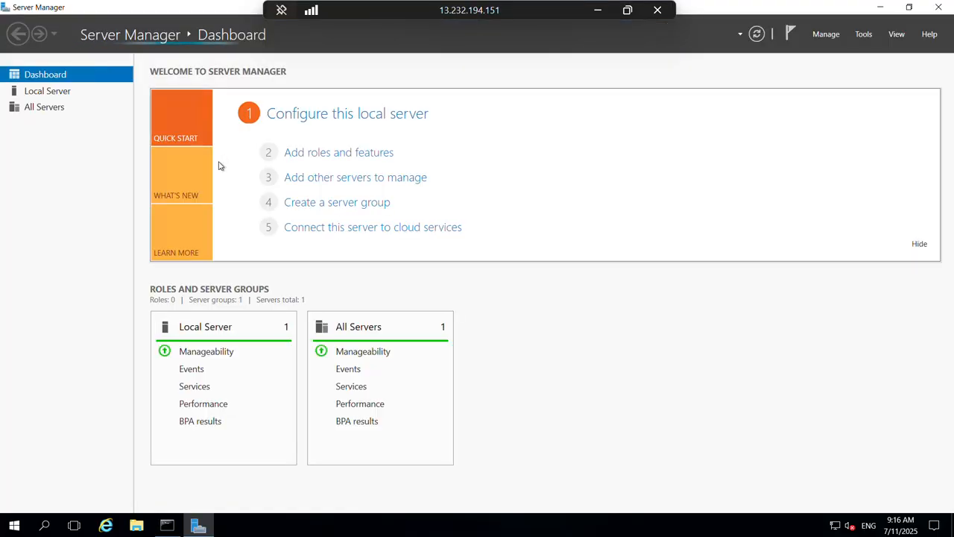
pyautogui.click(325, 155)
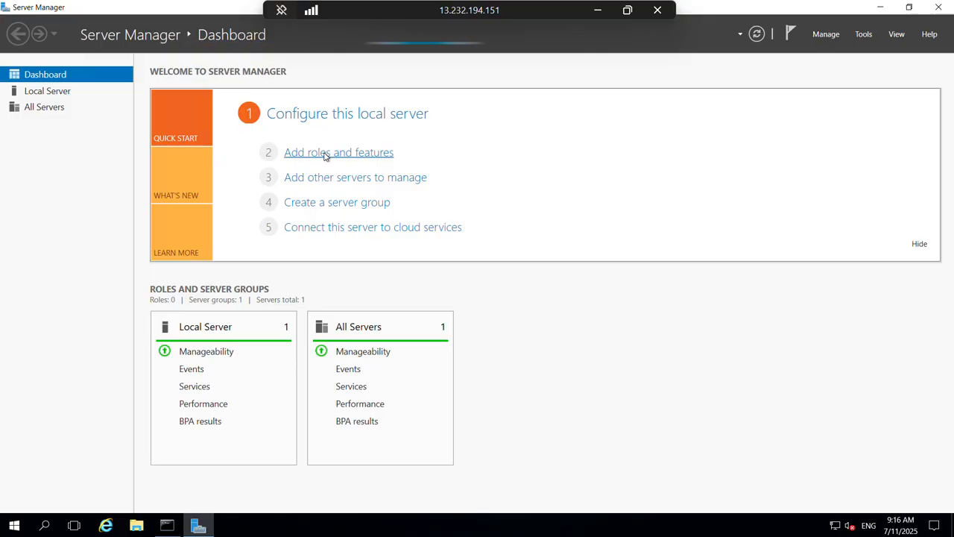
pyautogui.click(576, 306)
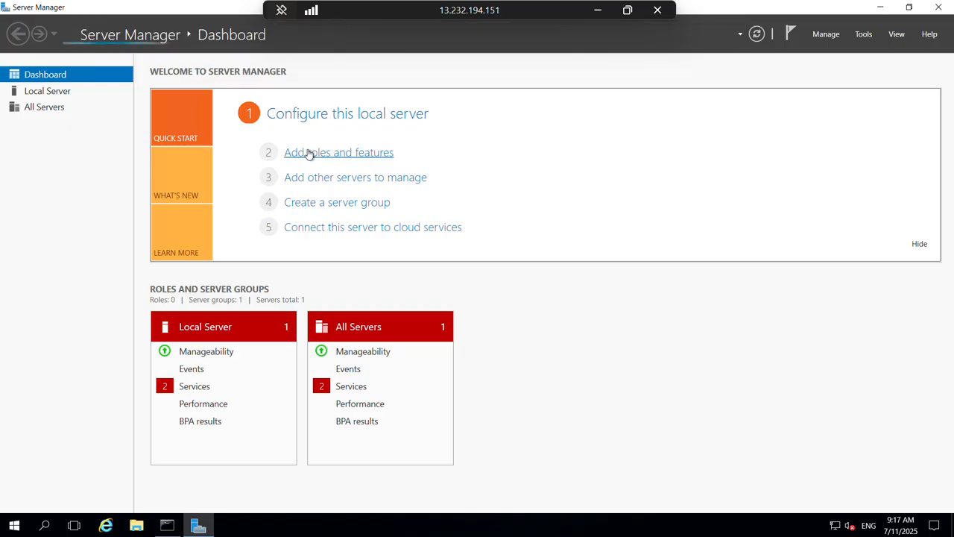
pyautogui.click(309, 153)
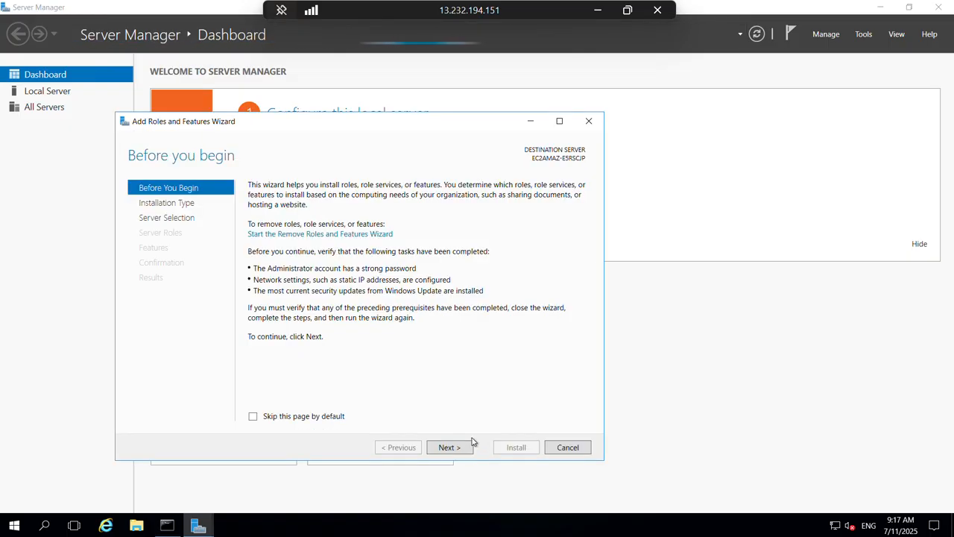
# Choose role-based installation on the Windows Server 2016 pool server and select the Web Server (IIS) role with its management tools.
pyautogui.click(442, 448)
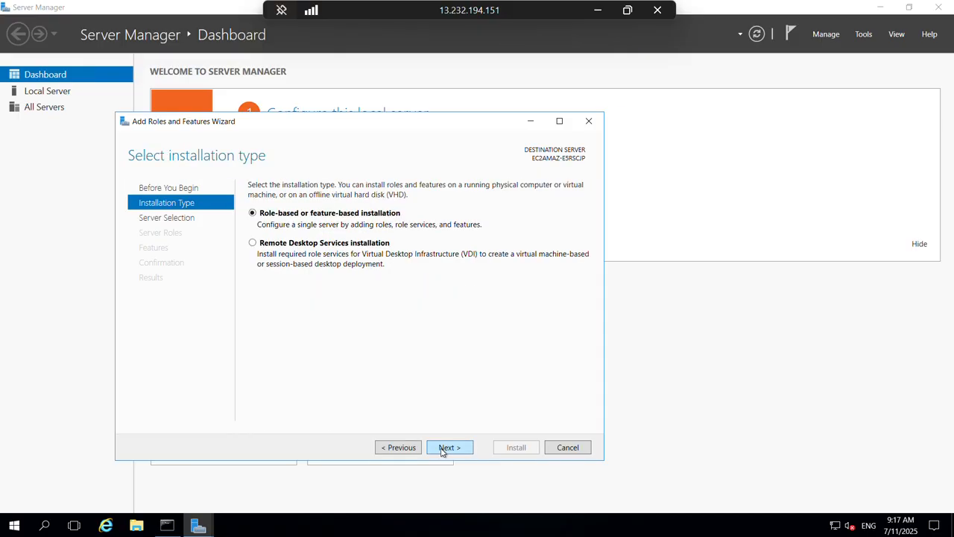
pyautogui.click(442, 448)
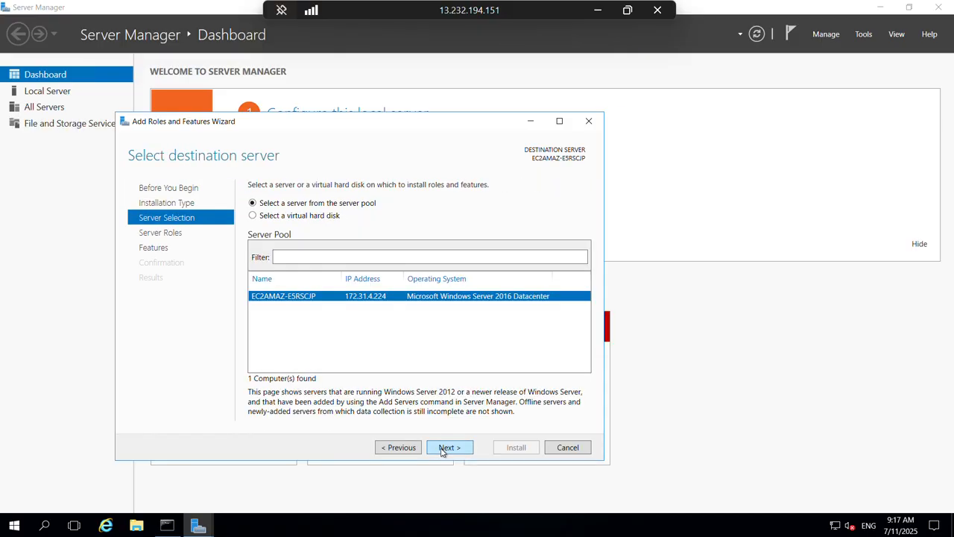
pyautogui.click(443, 448)
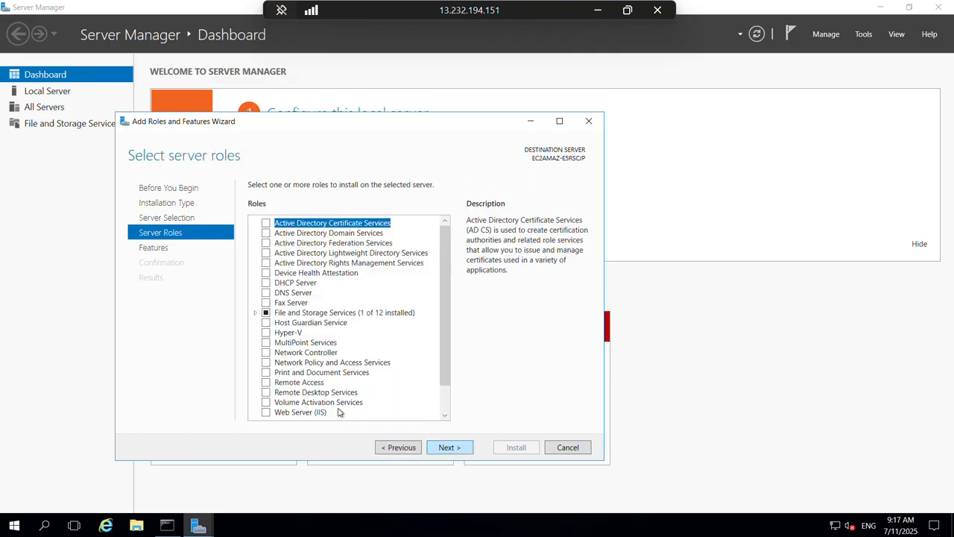
pyautogui.click(272, 412)
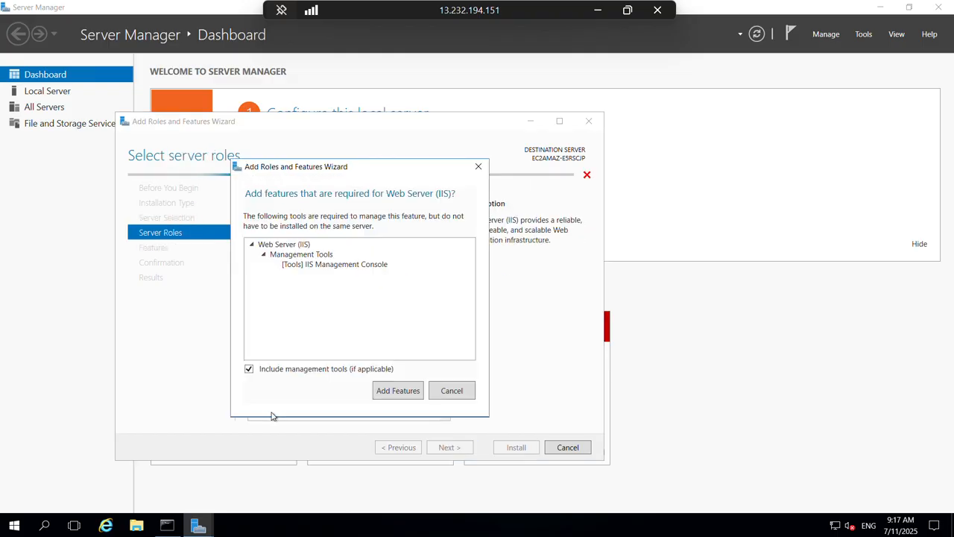
pyautogui.click(400, 391)
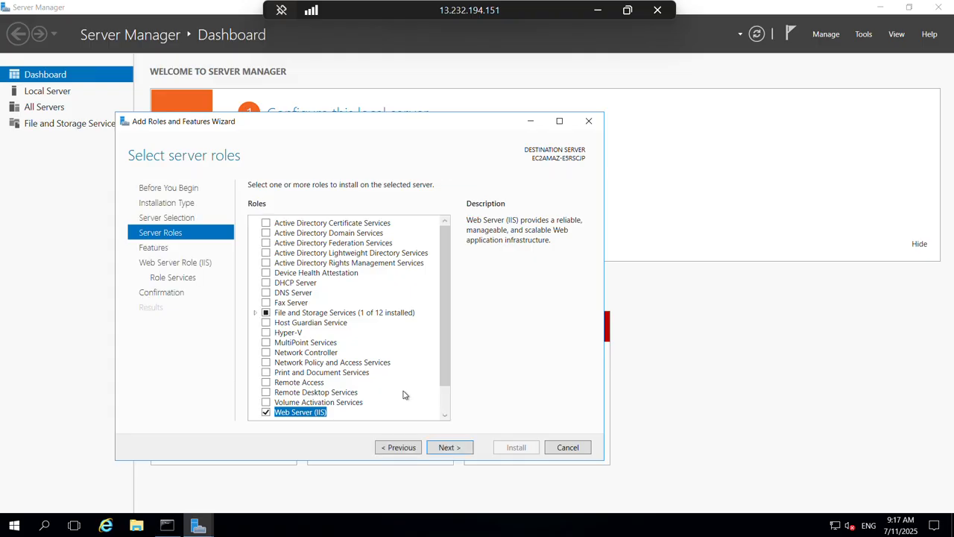
# Keep the default features and IIS role services, install the Web Server role, and close the wizard.
pyautogui.click(449, 447)
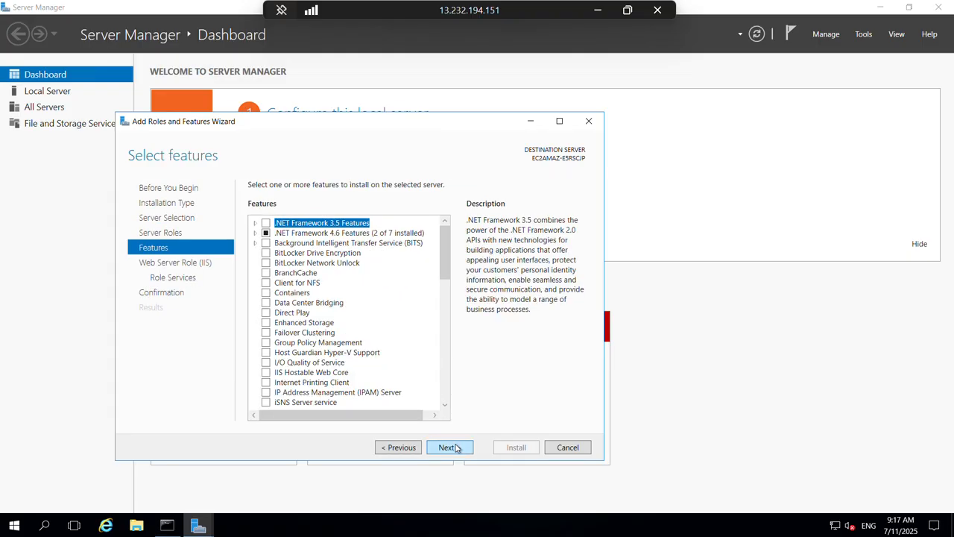
pyautogui.click(450, 447)
pyautogui.click(449, 447)
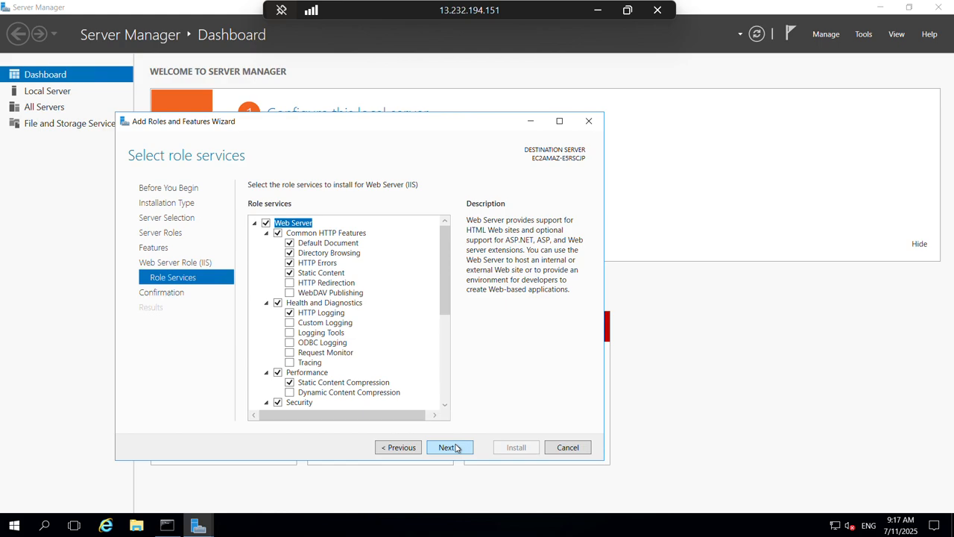
pyautogui.click(457, 448)
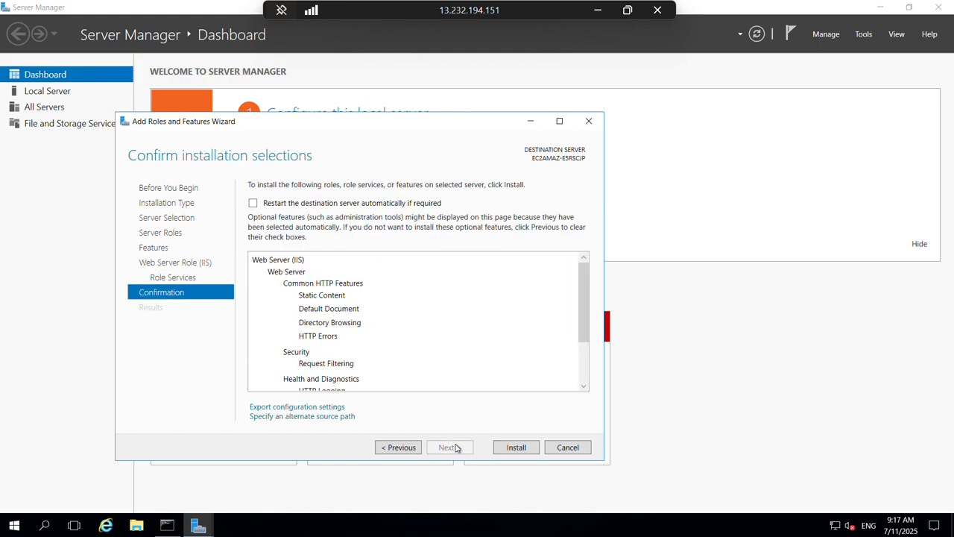
pyautogui.click(515, 447)
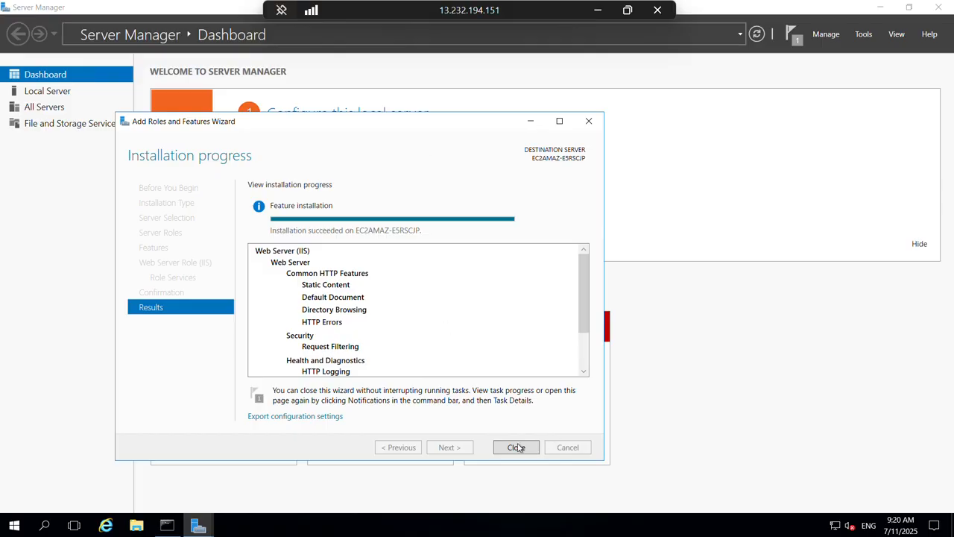
pyautogui.click(516, 447)
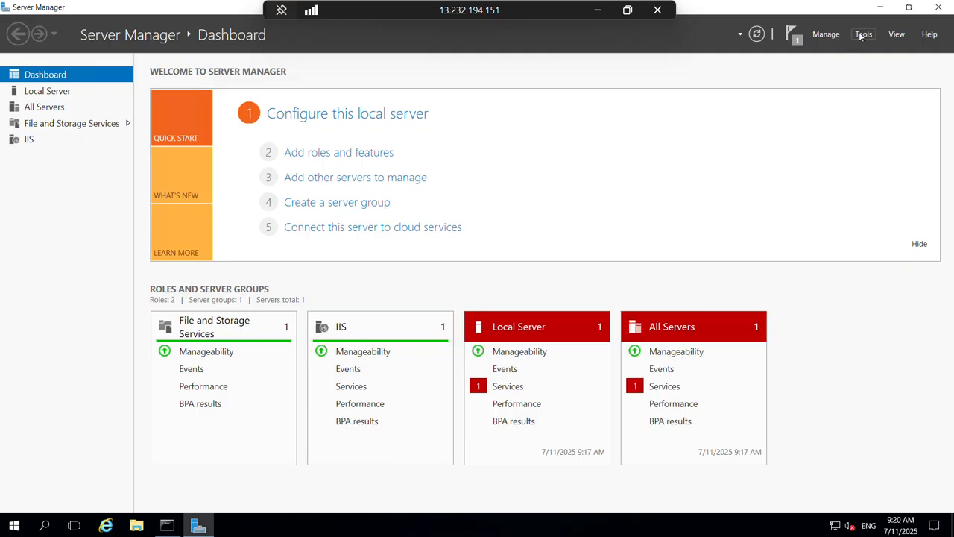
# Open Internet Information Services (IIS) Manager to check that it is available, and close it.
pyautogui.click(863, 34)
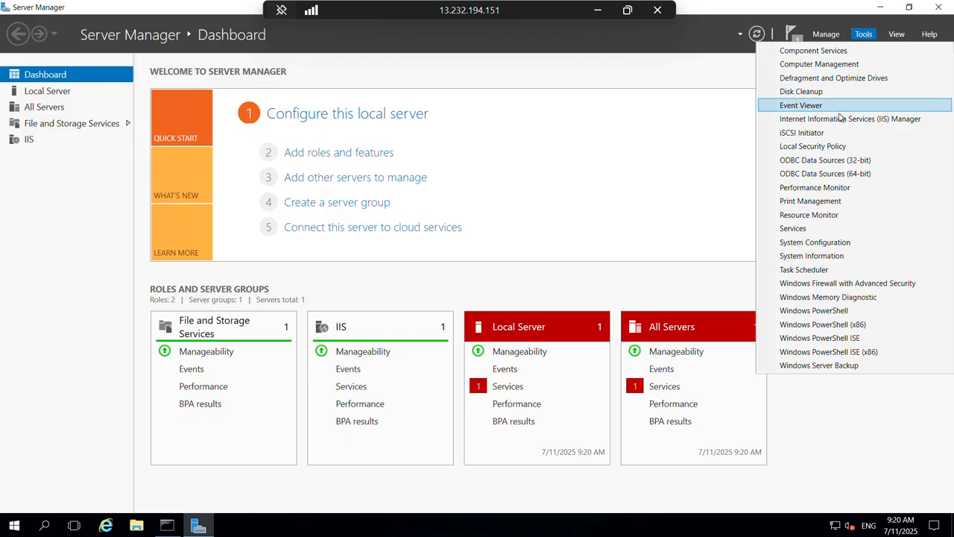
pyautogui.click(841, 119)
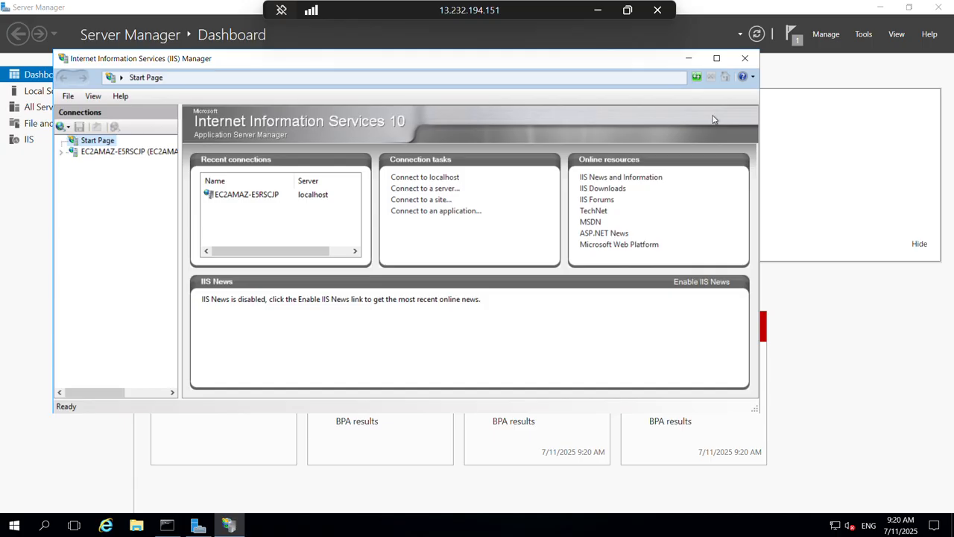
pyautogui.click(744, 58)
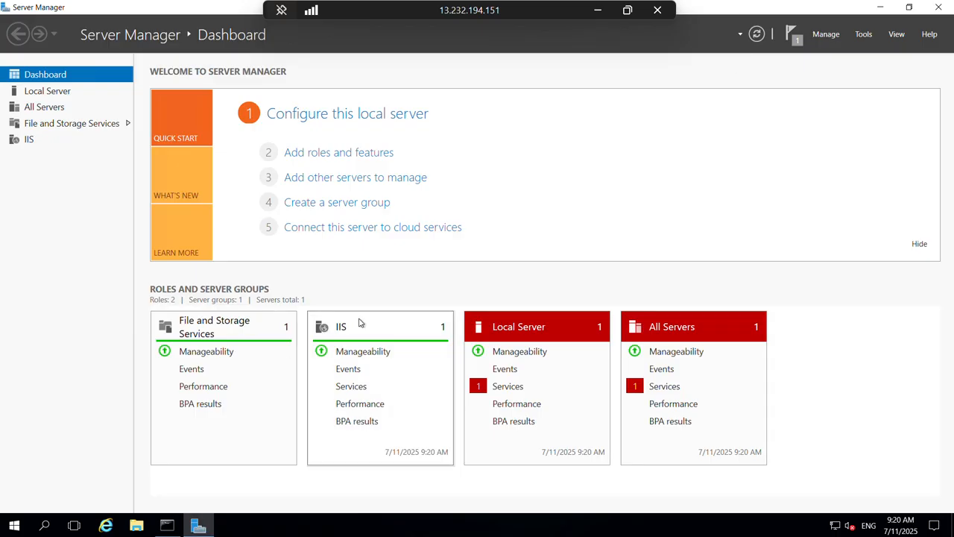
# Open File Explorer on the remote server and browse to C:\inetpub\wwwroot.
pyautogui.click(136, 526)
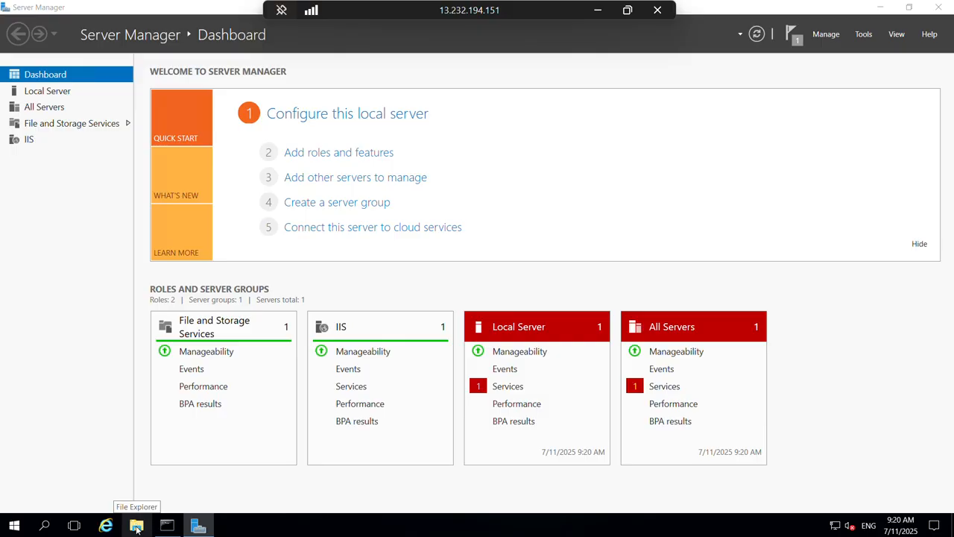
pyautogui.click(136, 526)
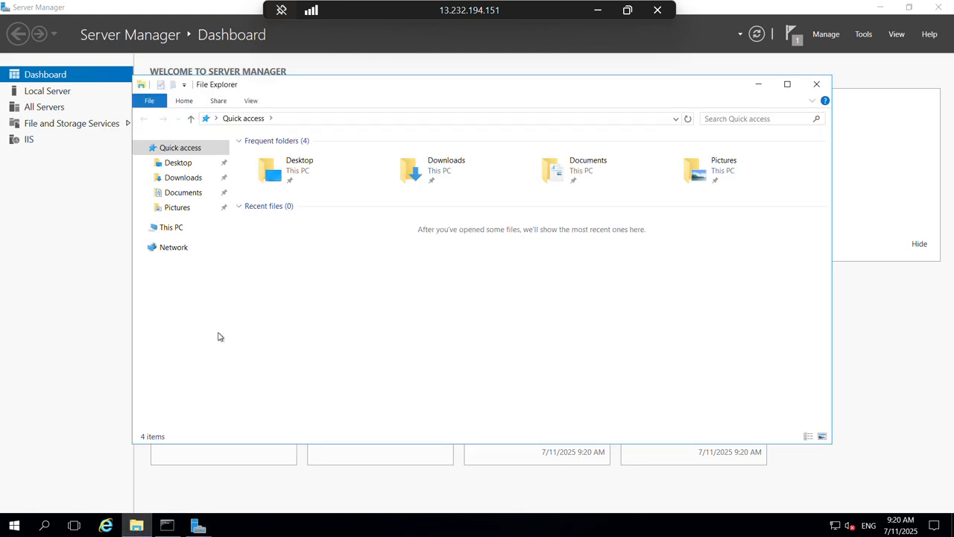
pyautogui.click(167, 226)
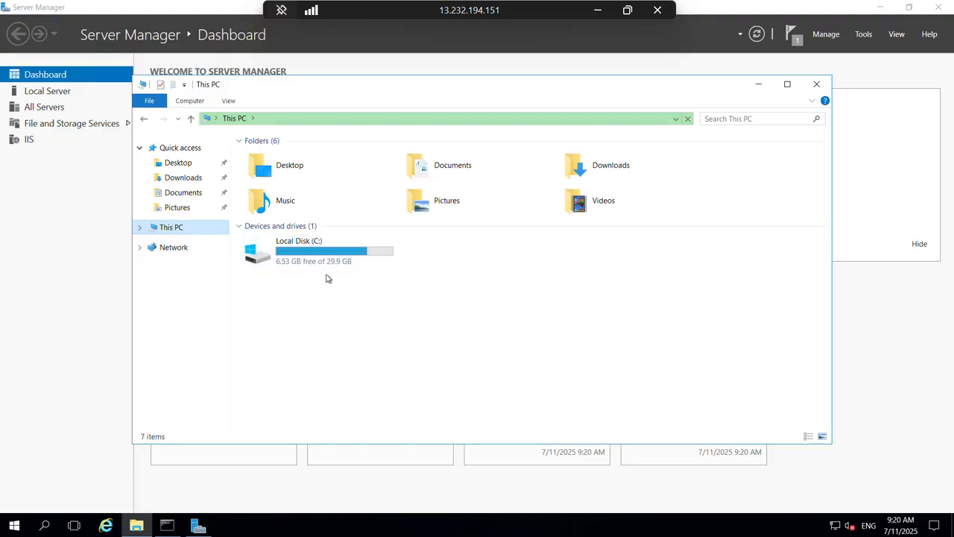
pyautogui.doubleClick(314, 254)
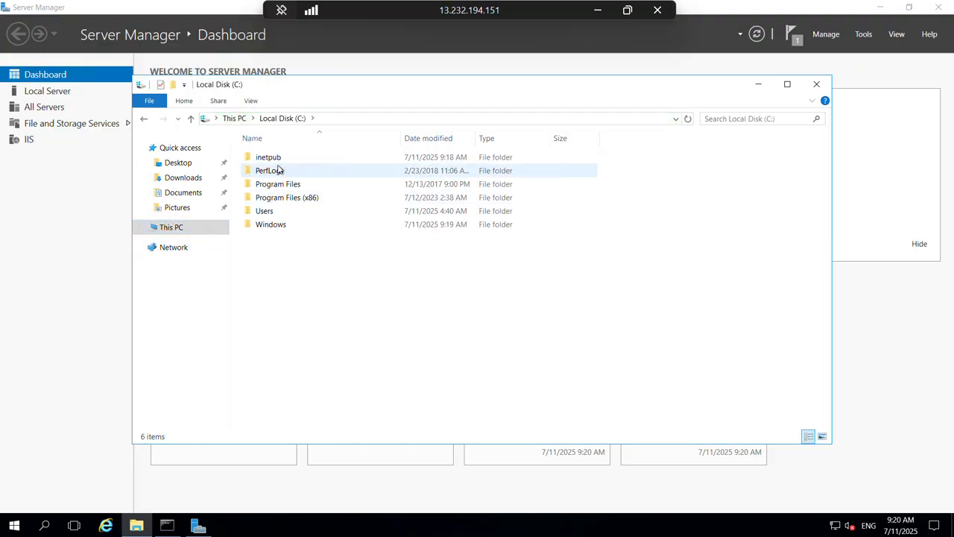
pyautogui.click(289, 158)
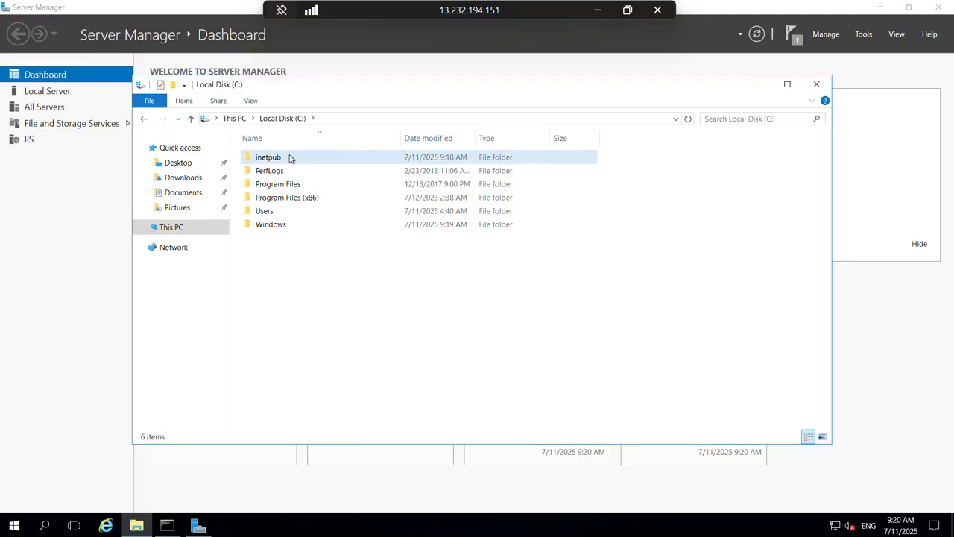
pyautogui.doubleClick(289, 157)
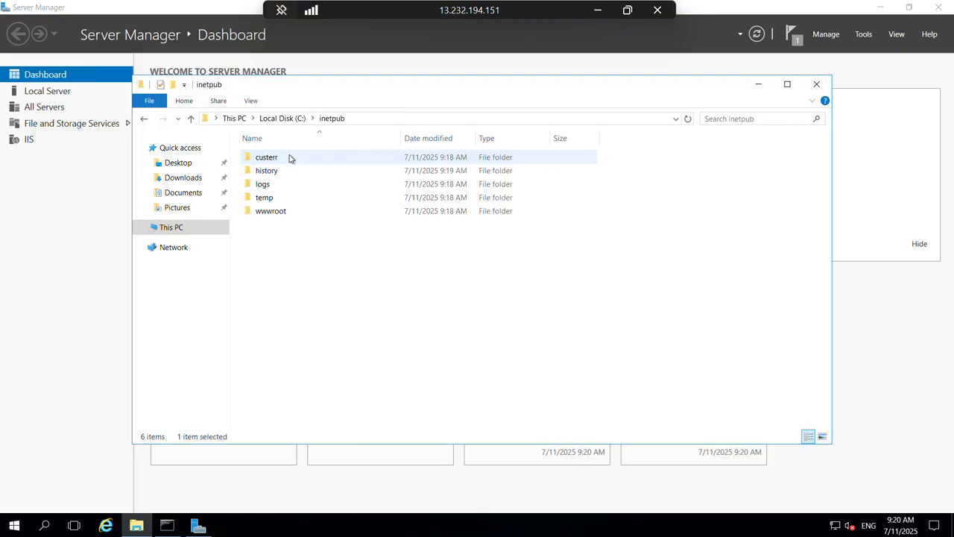
pyautogui.doubleClick(280, 213)
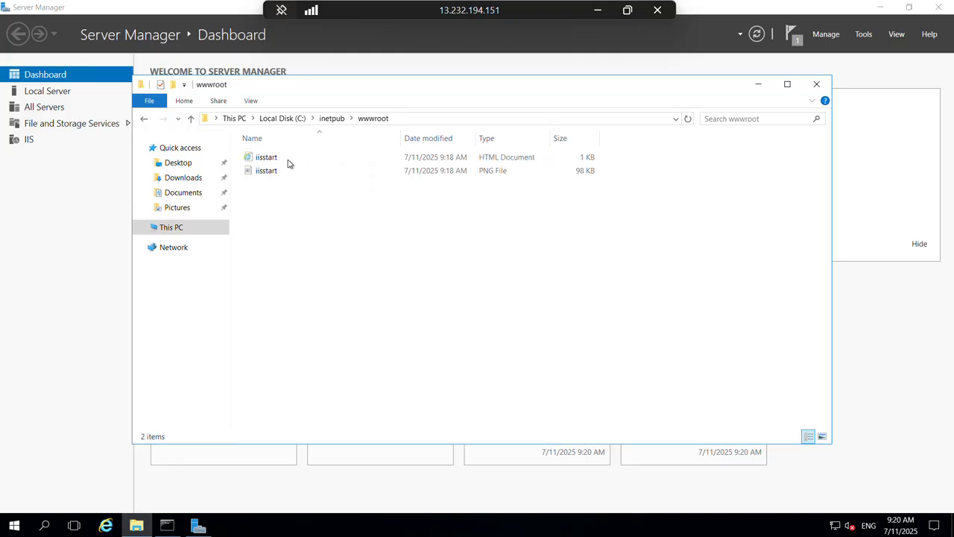
# Open the iisstart PNG image from wwwroot in Paint and bring the Paint window to the front.
pyautogui.click(273, 175)
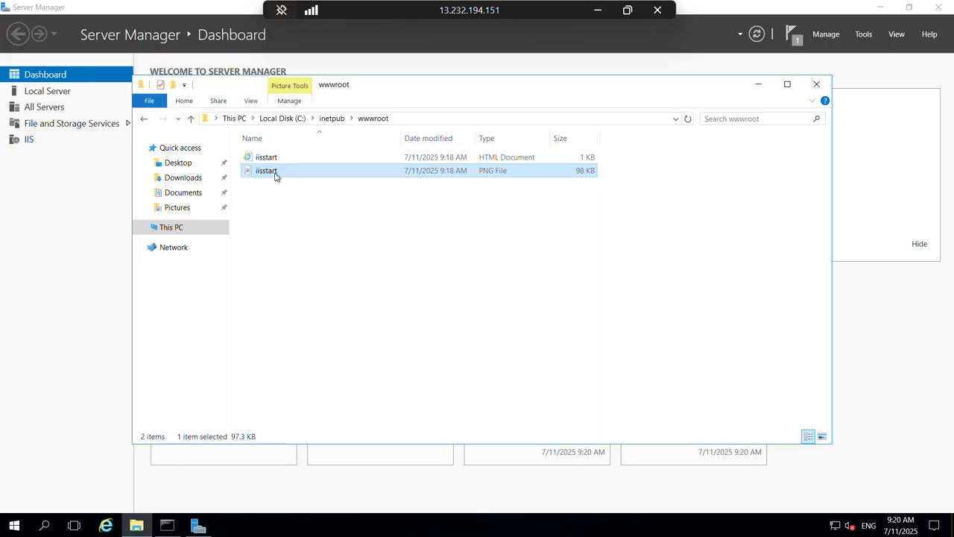
pyautogui.press('F2')
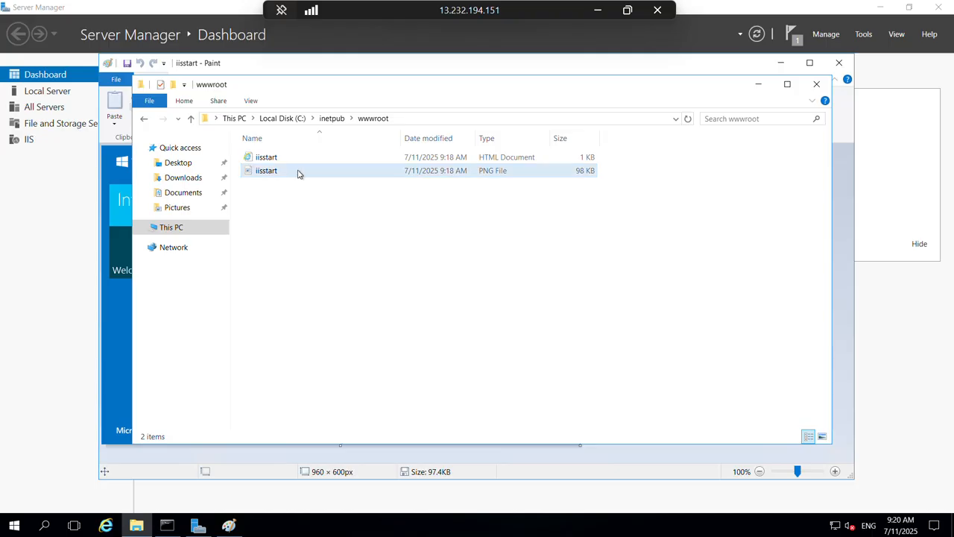
pyautogui.click(296, 170)
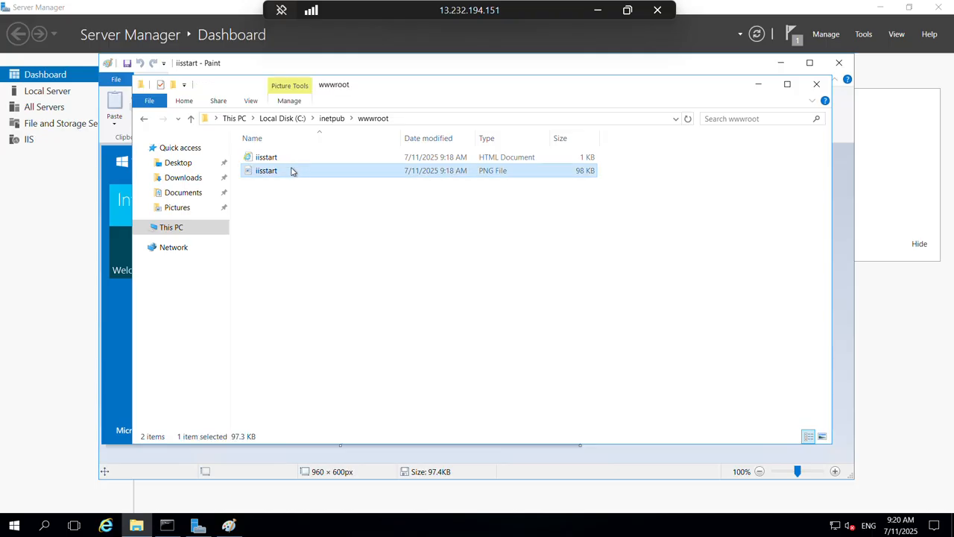
pyautogui.rightClick(285, 171)
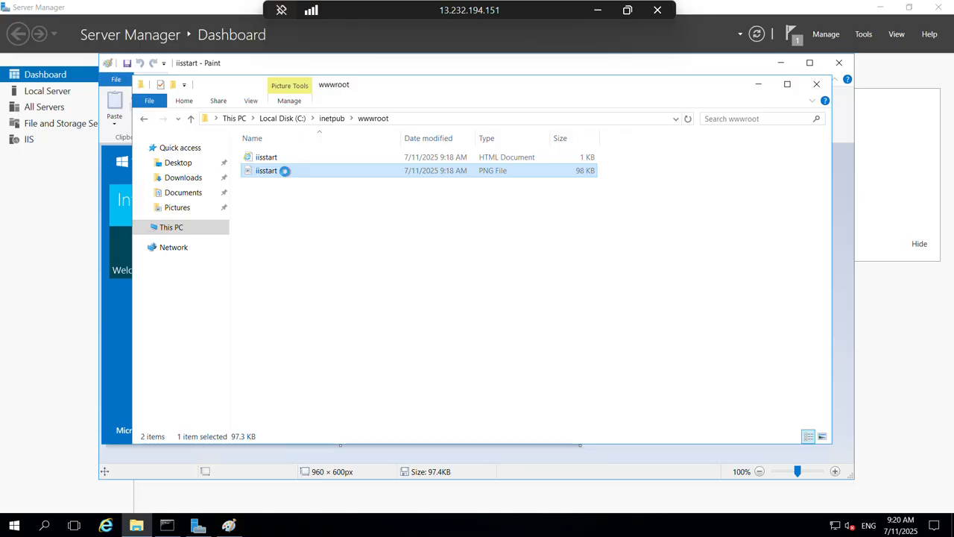
pyautogui.click(118, 185)
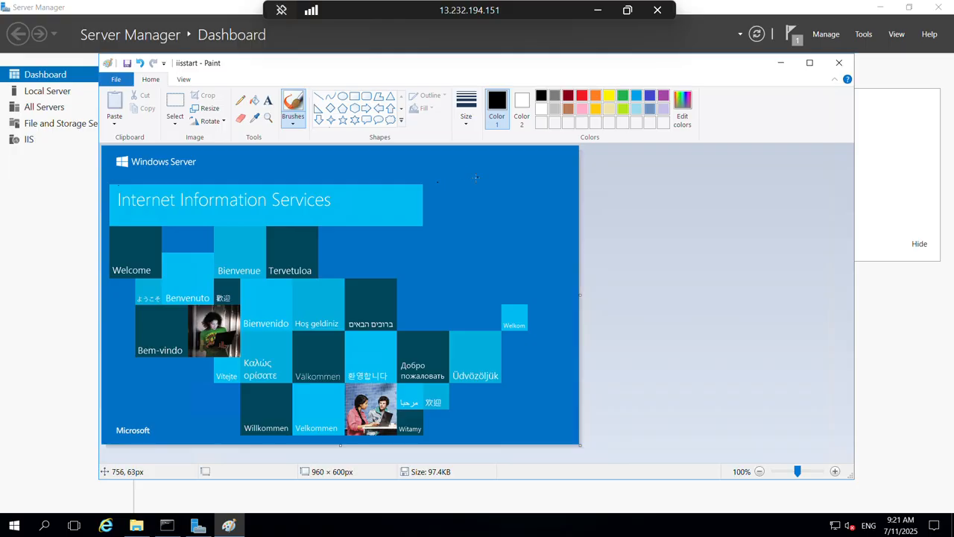
# Draw a freehand black brush scribble right of the Internet Information Services banner, and close Paint saving the changes to iisstart.png.
pyautogui.moveTo(473, 179)
pyautogui.mouseDown()
pyautogui.moveTo(410, 352)
pyautogui.moveTo(475, 223)
pyautogui.moveTo(468, 190)
pyautogui.mouseUp()
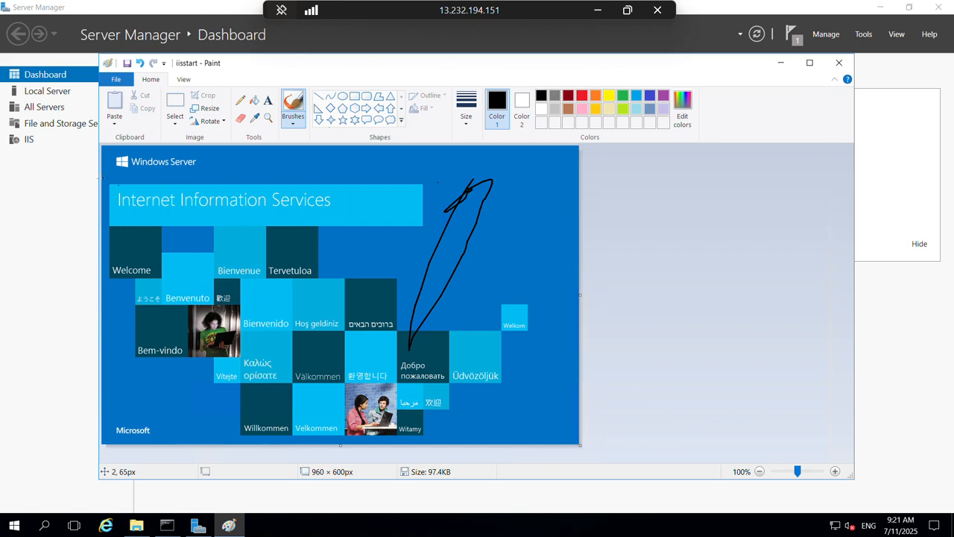
pyautogui.click(118, 79)
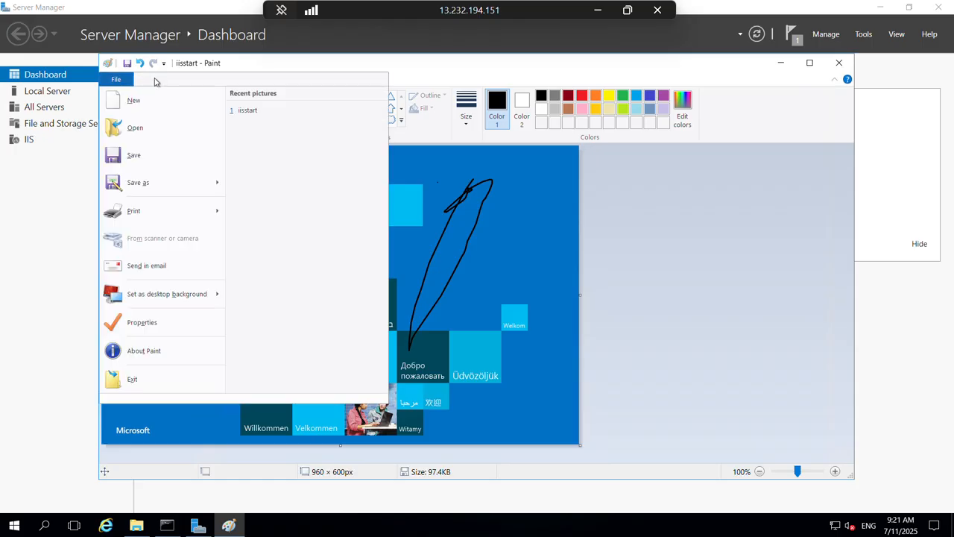
pyautogui.click(839, 64)
pyautogui.click(839, 63)
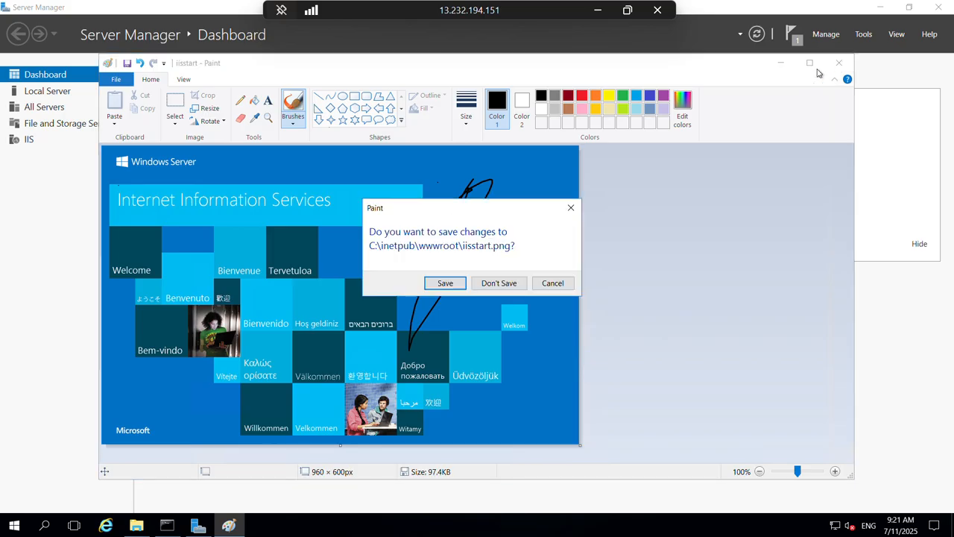
pyautogui.click(443, 281)
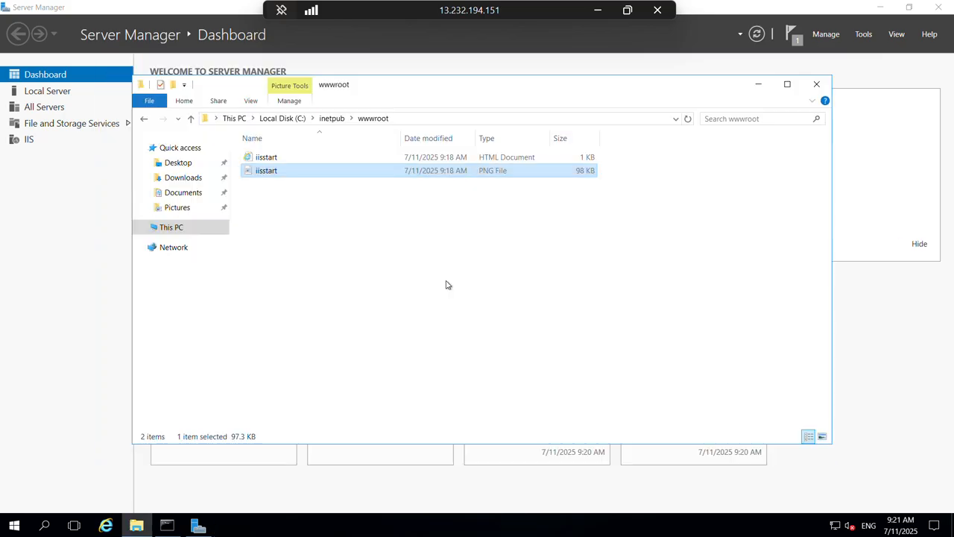
# Minimize File Explorer and the remote session, and copy the Windows instance's public IPv4 address from the EC2 console.
pyautogui.click(759, 87)
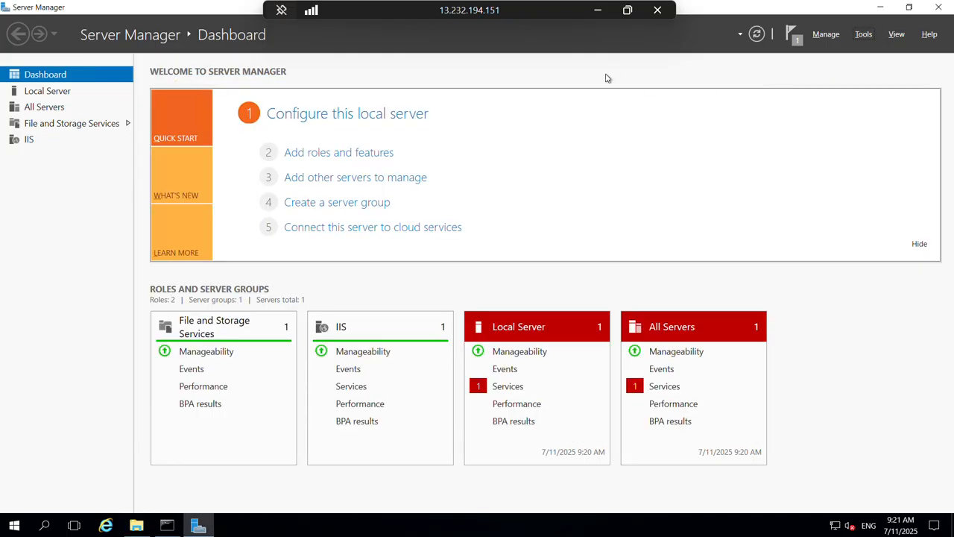
pyautogui.click(598, 10)
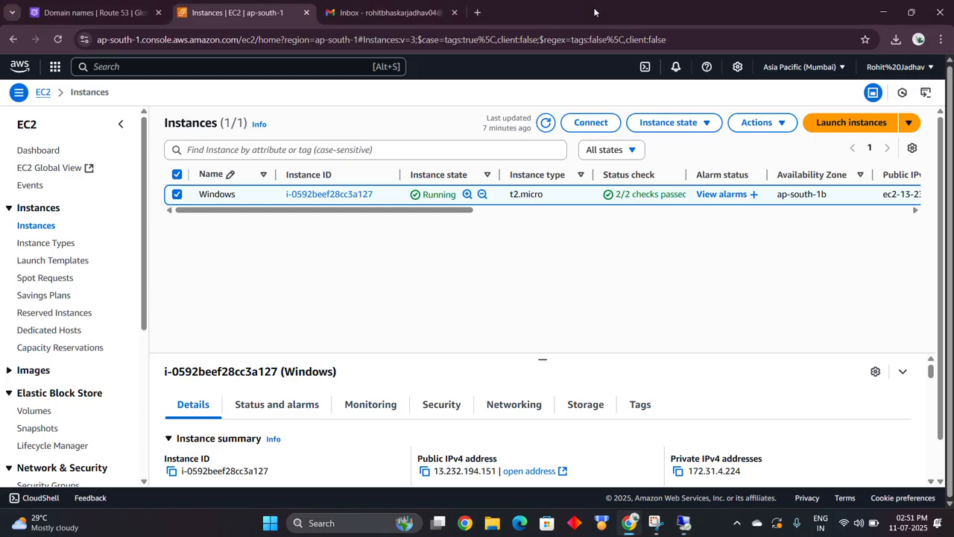
pyautogui.click(425, 472)
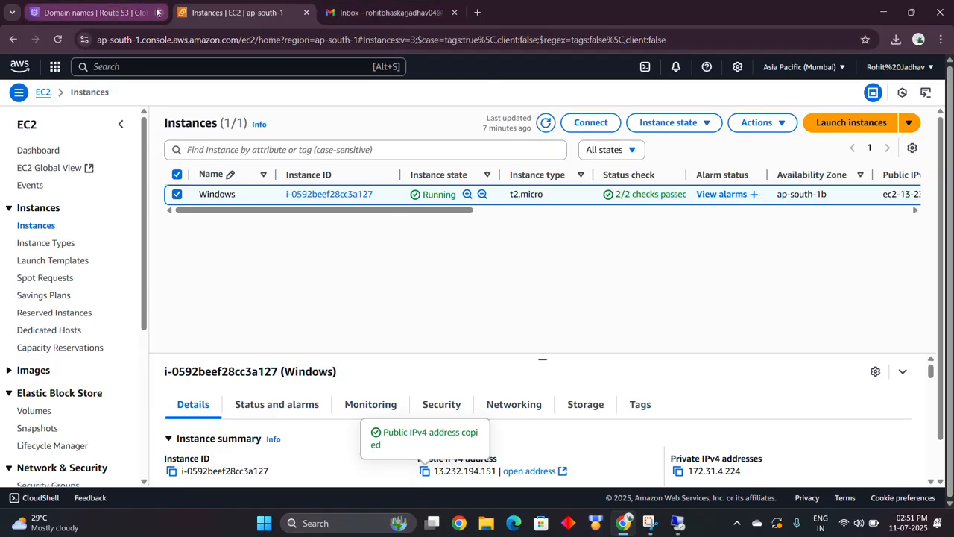
# Load the copied public address 13.232.194.151 in the browser tab that holds Gmail.
pyautogui.click(378, 12)
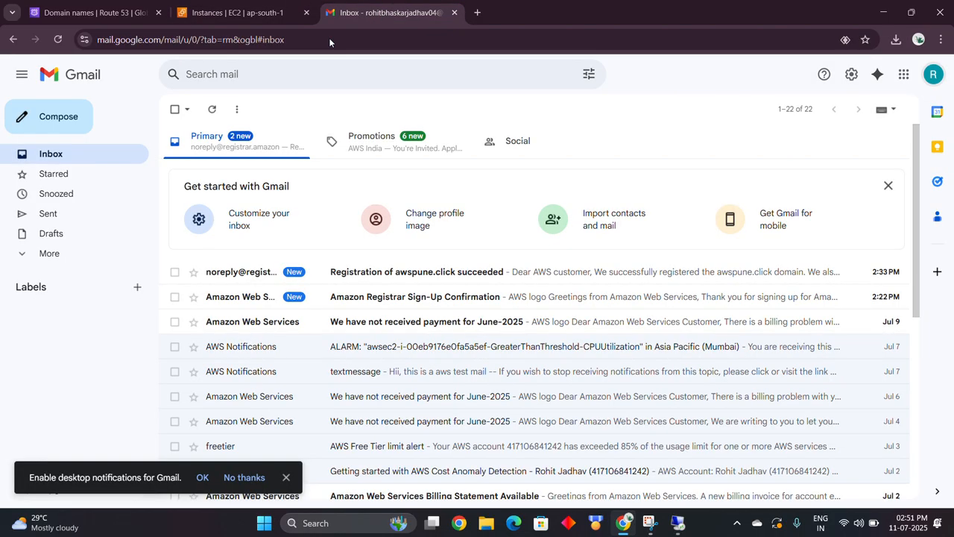
pyautogui.click(287, 43)
pyautogui.hotkey('ctrl', 'v')
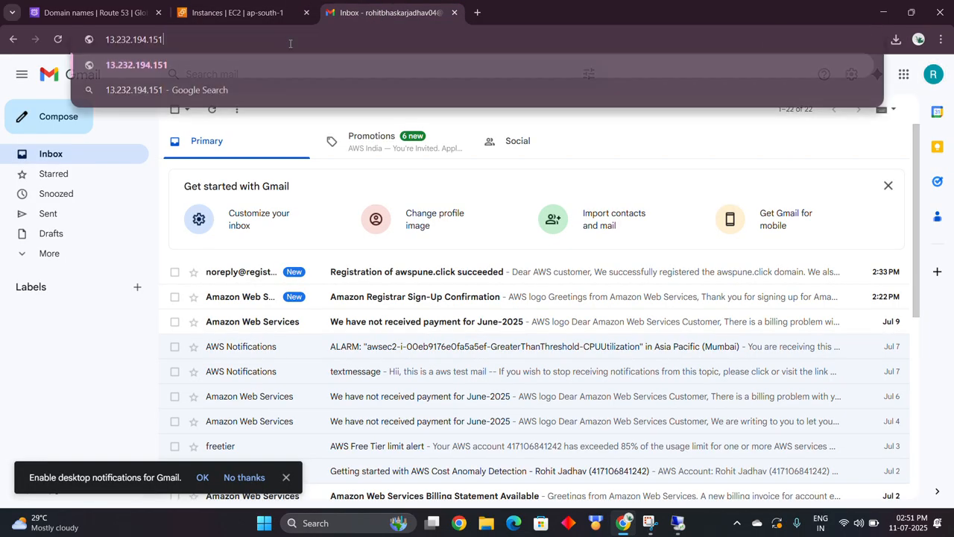
pyautogui.press('Return')
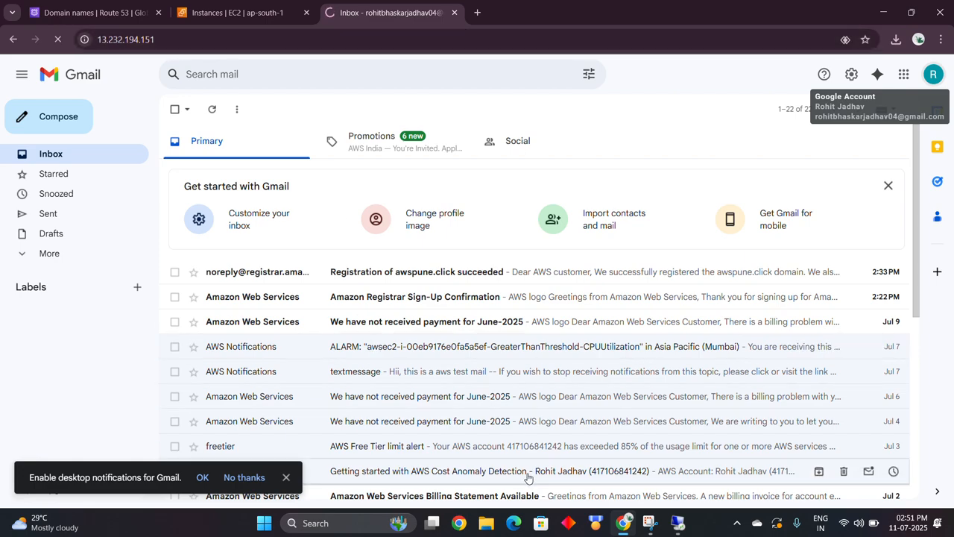
pyautogui.click(336, 527)
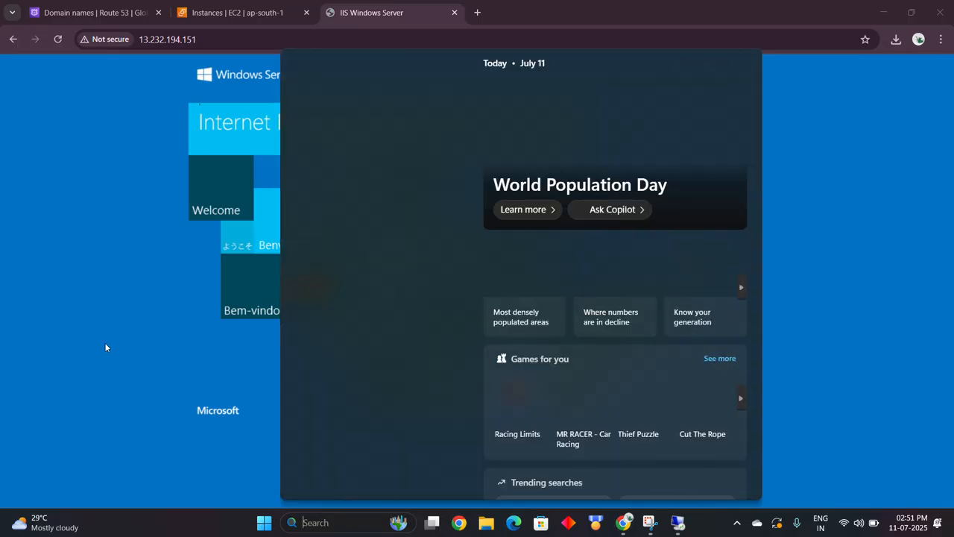
pyautogui.click(106, 344)
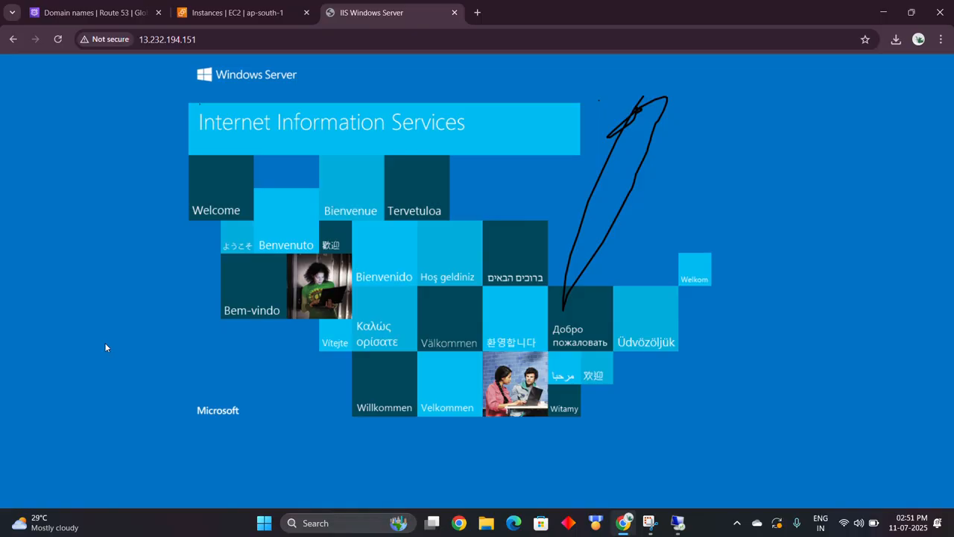
# Return to the Route 53 console and open the awspune.click hosted zone from the dashboard's hosted zones.
pyautogui.click(244, 11)
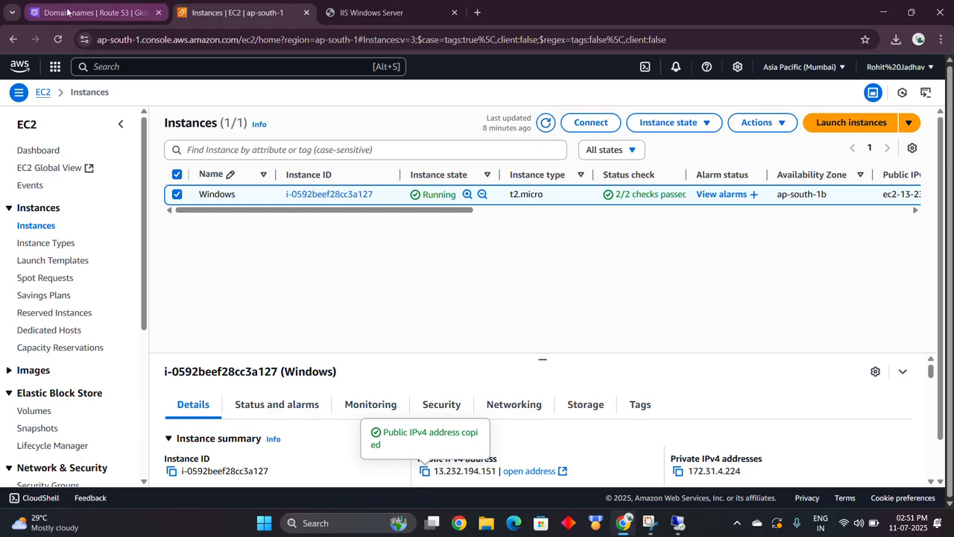
pyautogui.click(89, 12)
pyautogui.click(742, 254)
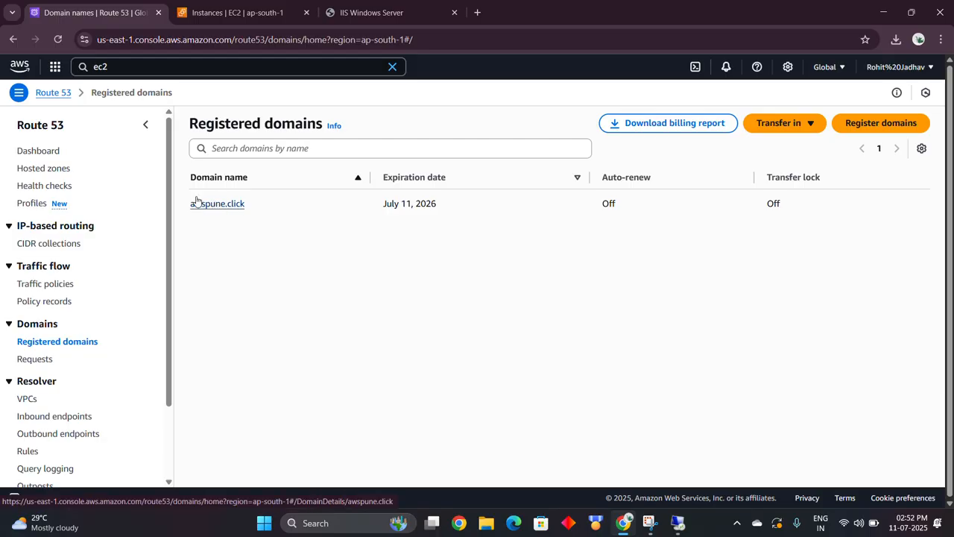
pyautogui.click(22, 152)
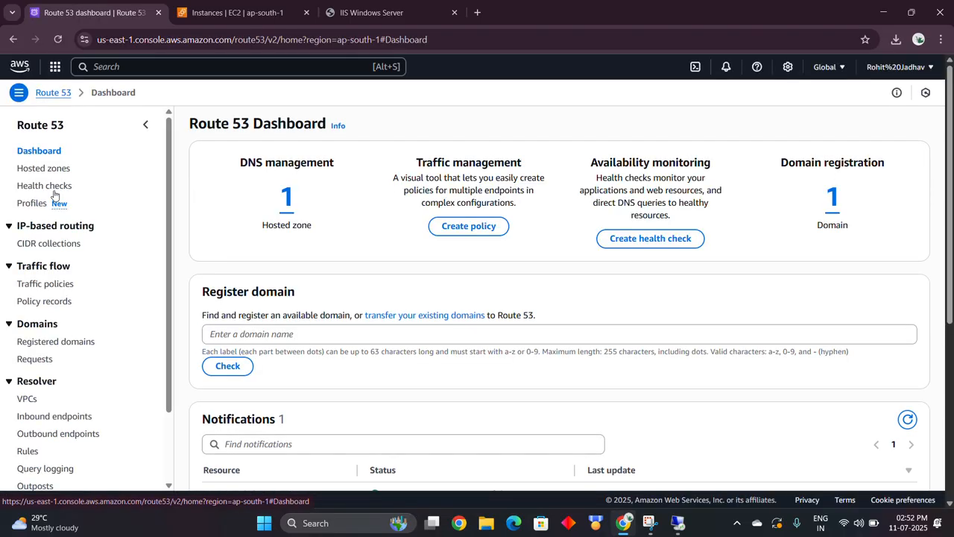
pyautogui.click(277, 337)
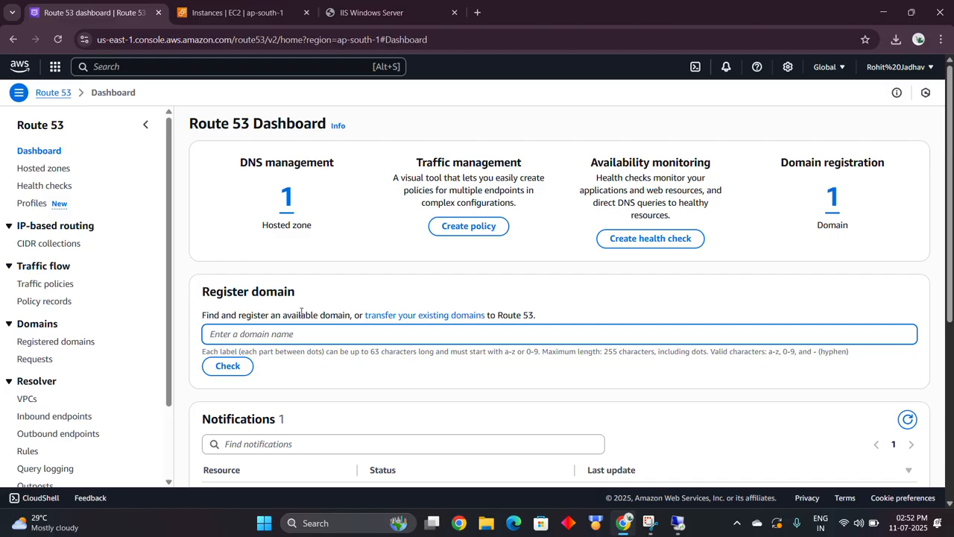
pyautogui.click(287, 198)
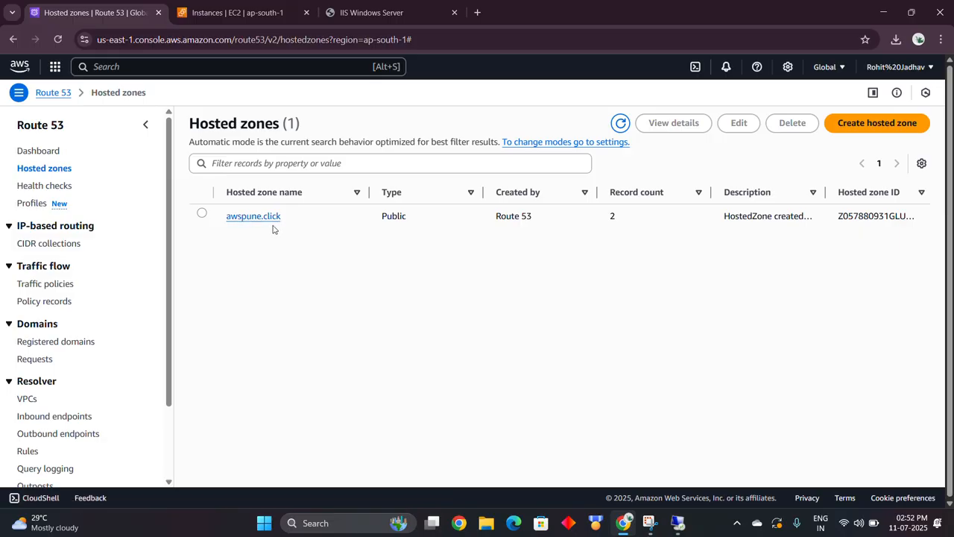
pyautogui.click(249, 220)
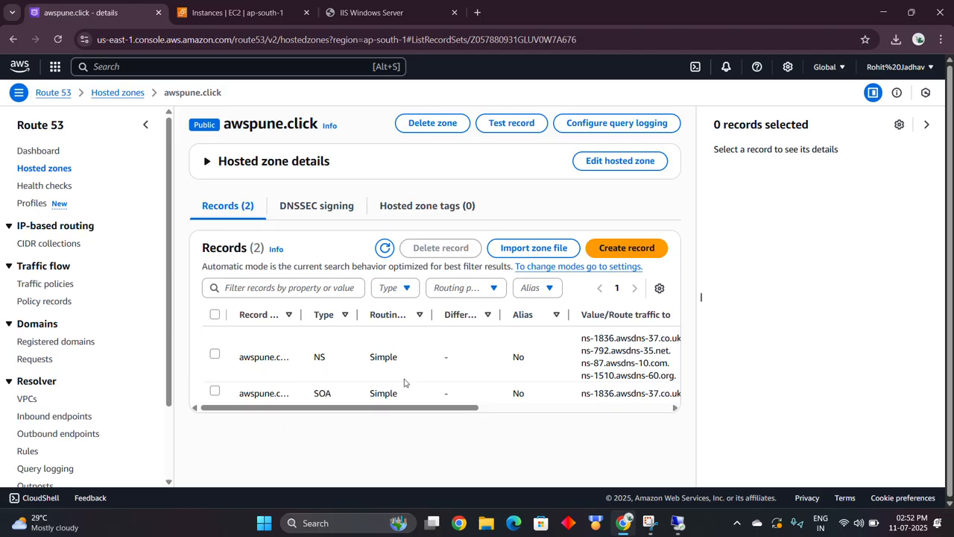
# Create an A record named www in the awspune.click zone with value 13.232.194.151, keeping TTL 300 and simple routing.
pyautogui.click(619, 249)
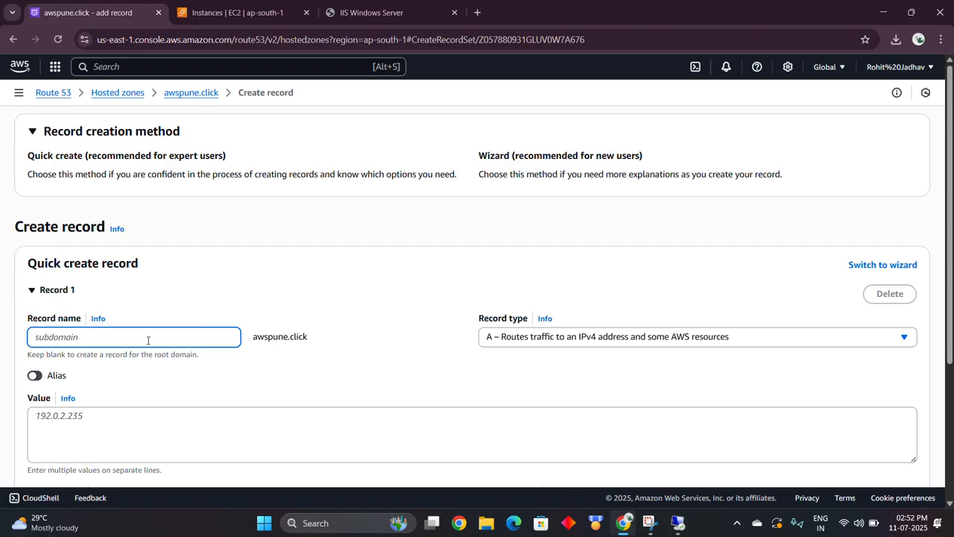
pyautogui.write('www')
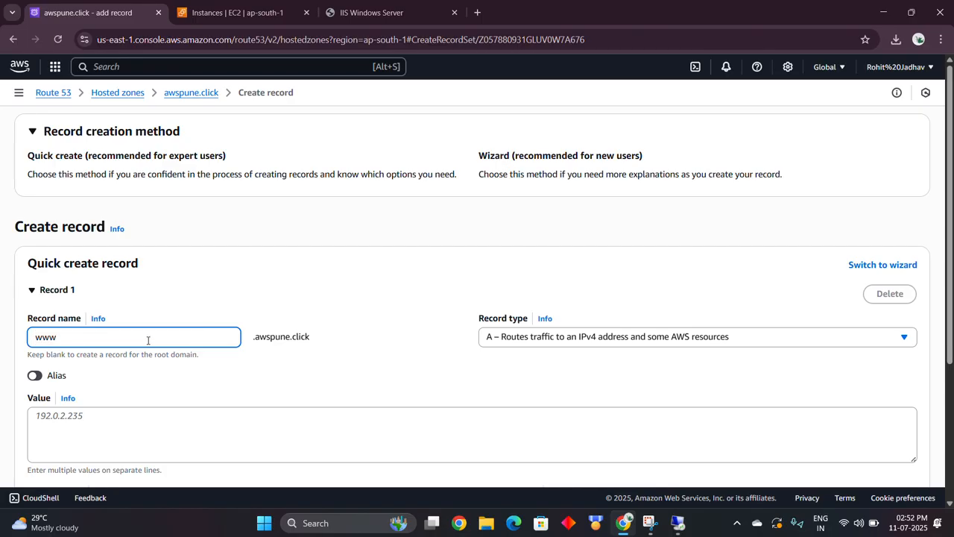
pyautogui.click(242, 387)
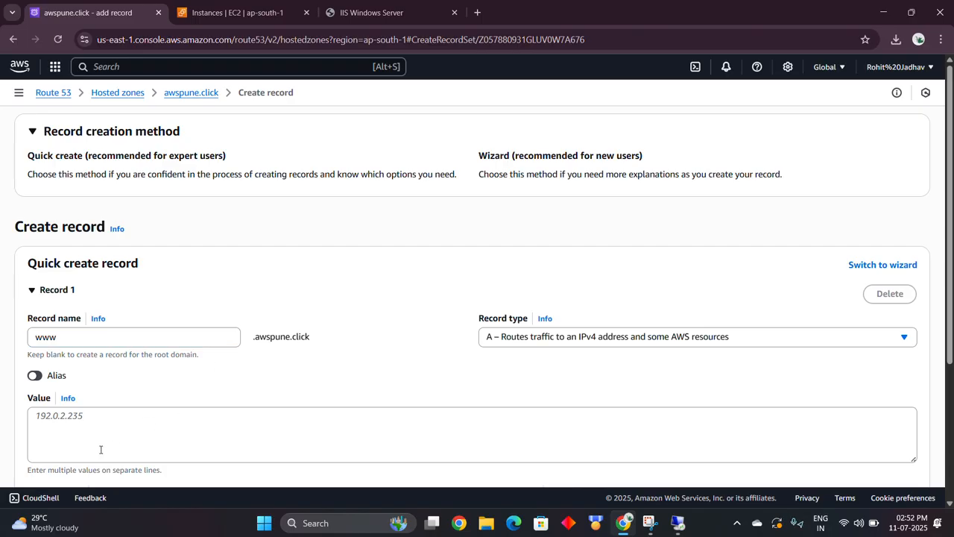
pyautogui.click(91, 428)
pyautogui.write('13.232.194.151')
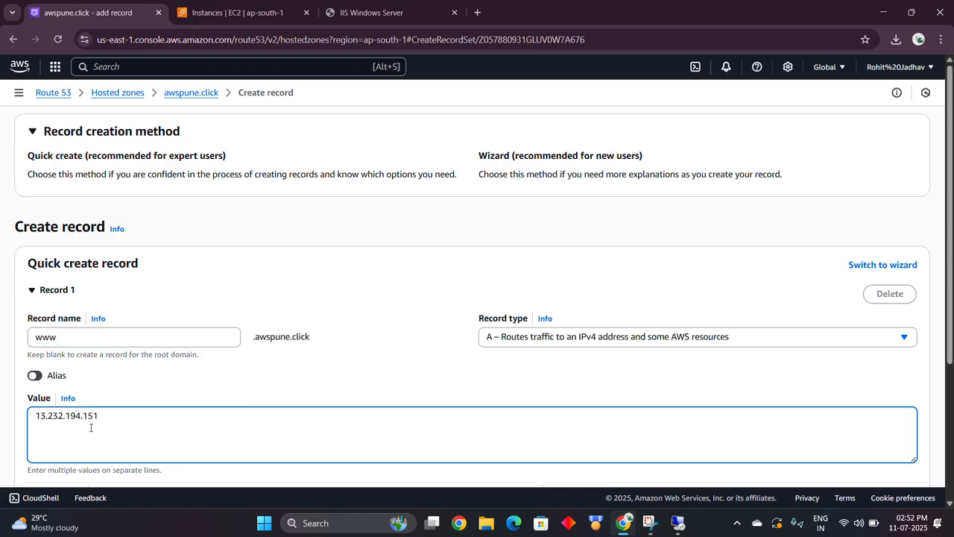
pyautogui.click(328, 361)
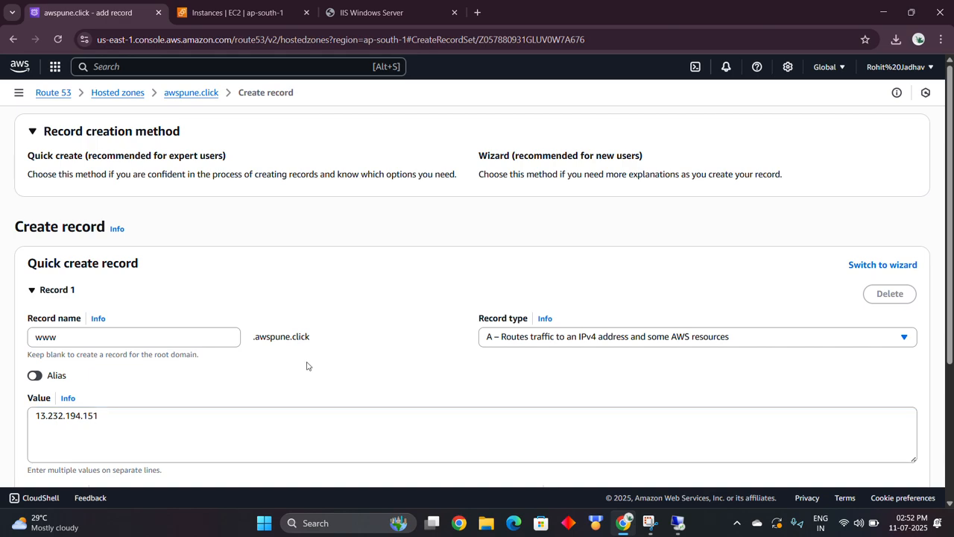
pyautogui.scroll(-1, 283, 372)
pyautogui.scroll(-3, 255, 382)
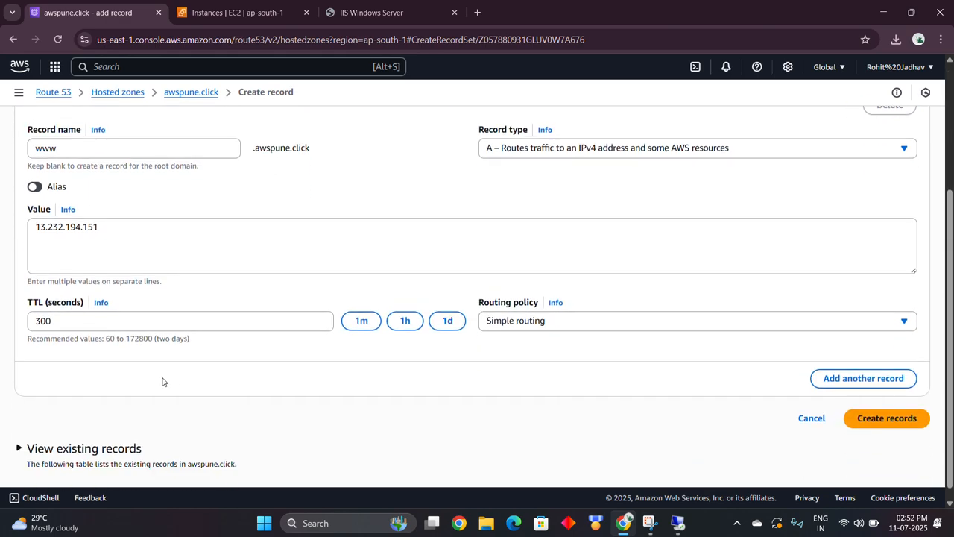
pyautogui.click(868, 418)
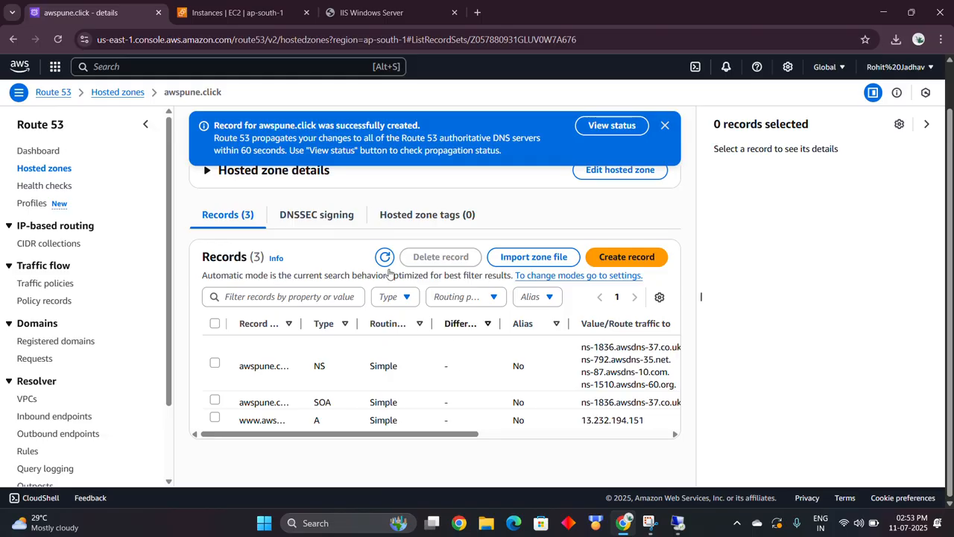
pyautogui.click(373, 13)
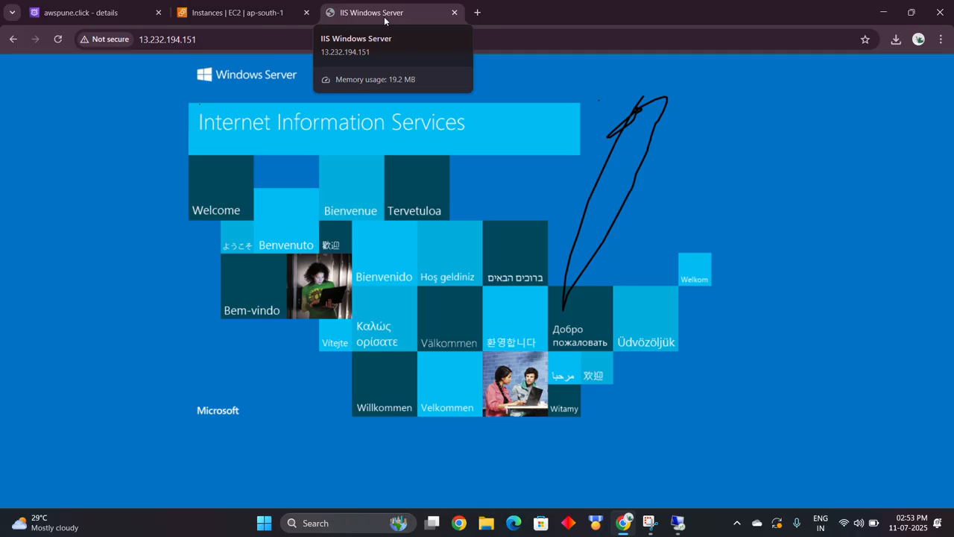
pyautogui.hotkey('ctrl', 't')
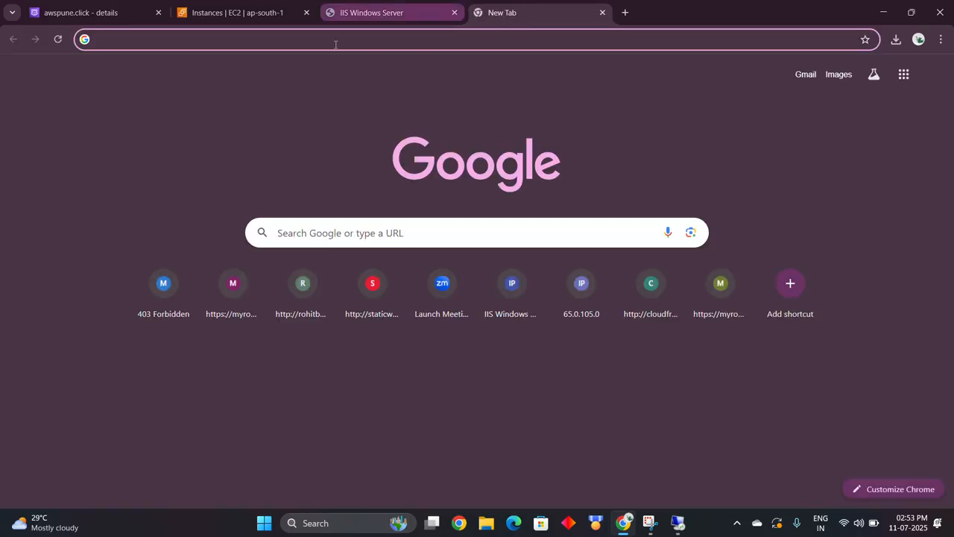
pyautogui.write('www.')
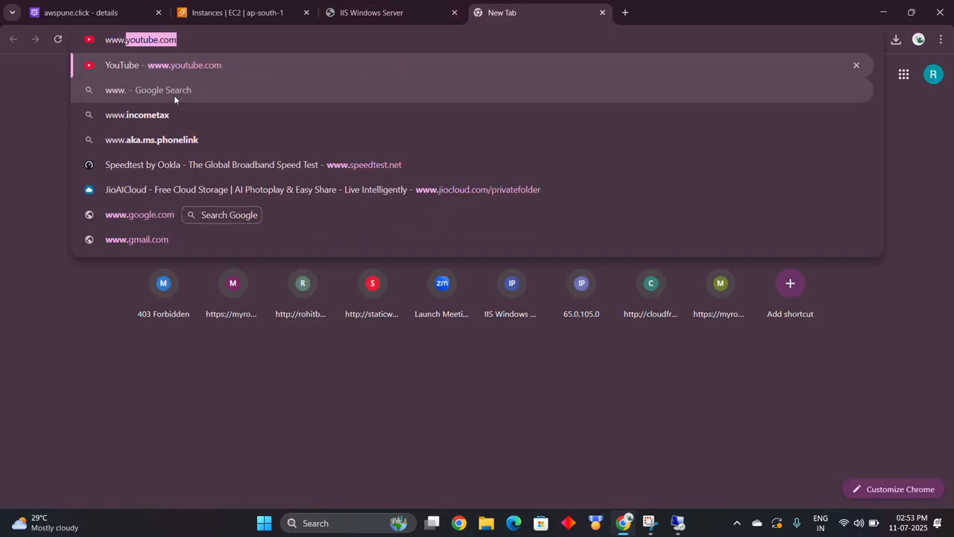
pyautogui.write('aw')
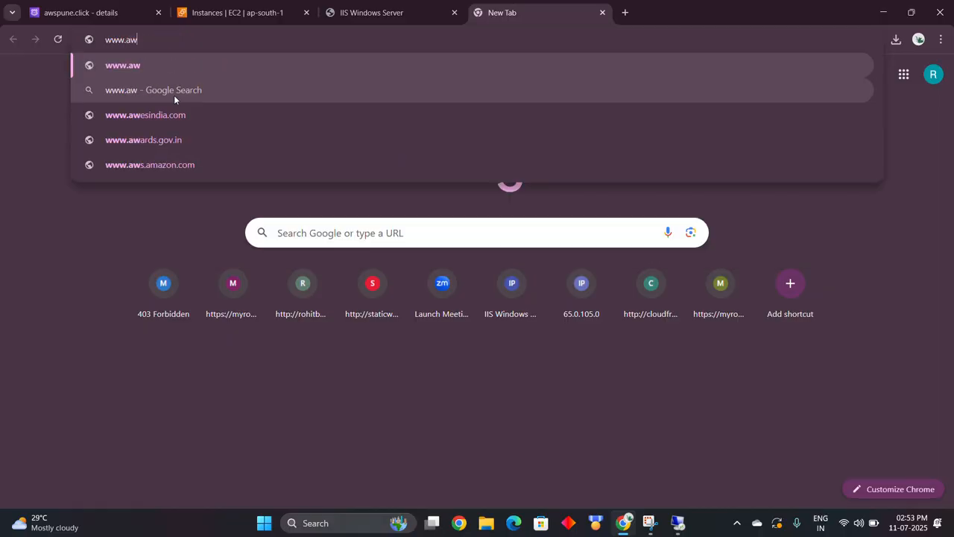
pyautogui.write('spune')
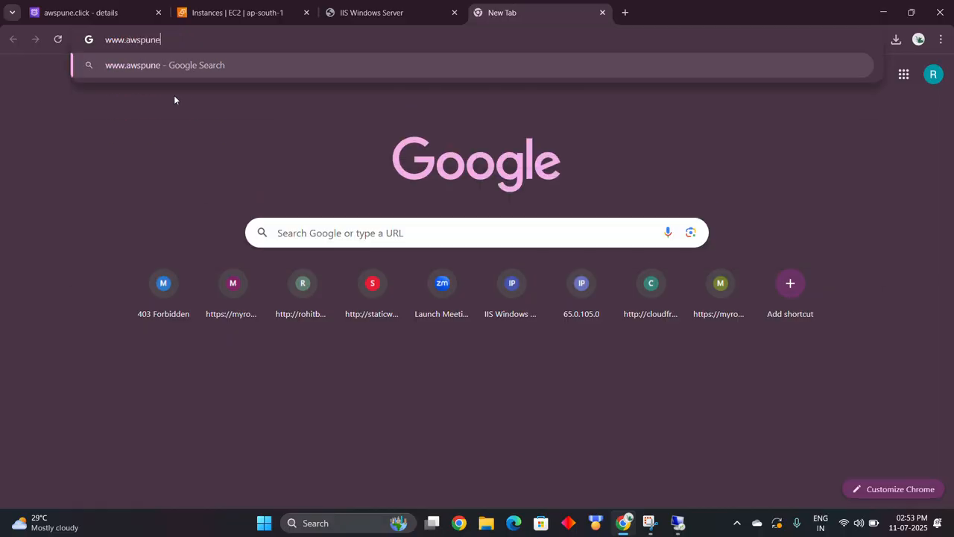
pyautogui.write('.com')
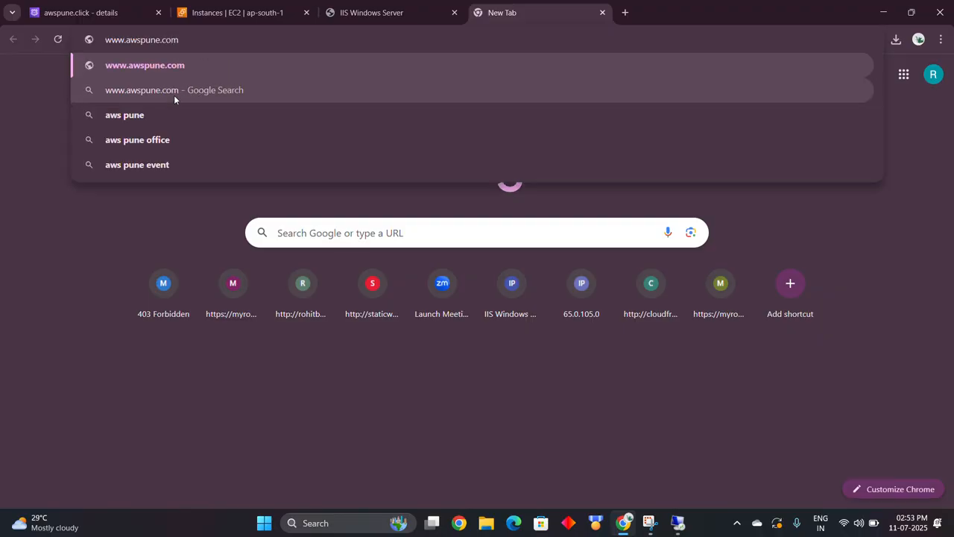
pyautogui.press('Return')
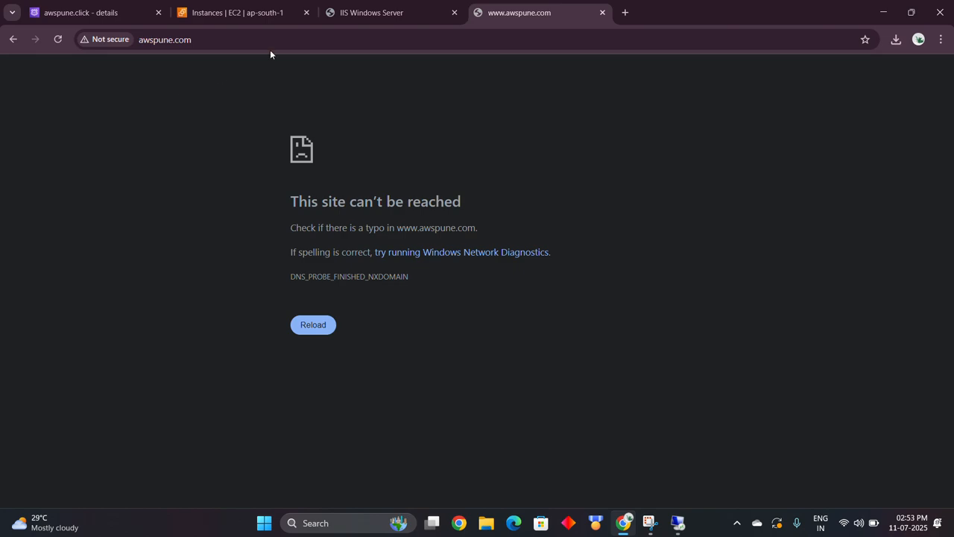
pyautogui.click(215, 36)
pyautogui.press('BackSpace')
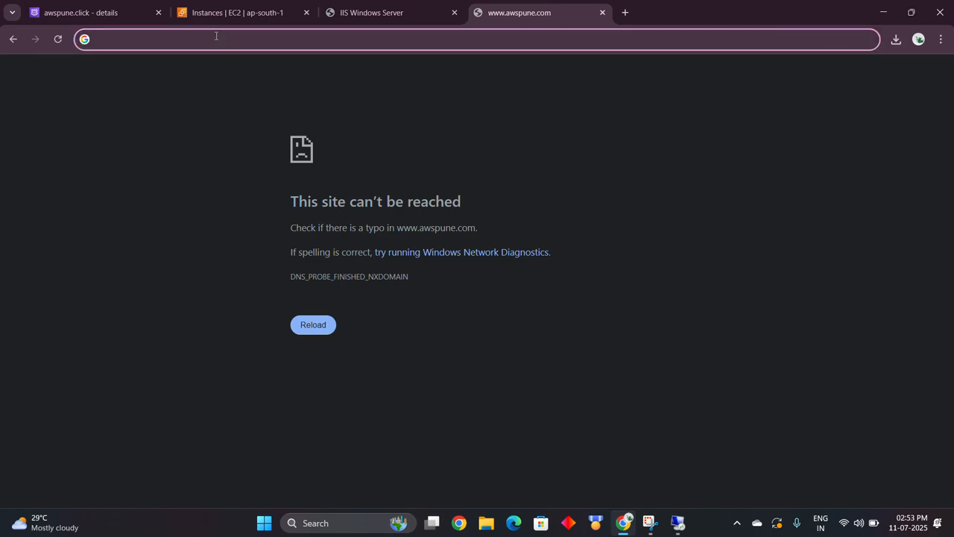
pyautogui.write('www.')
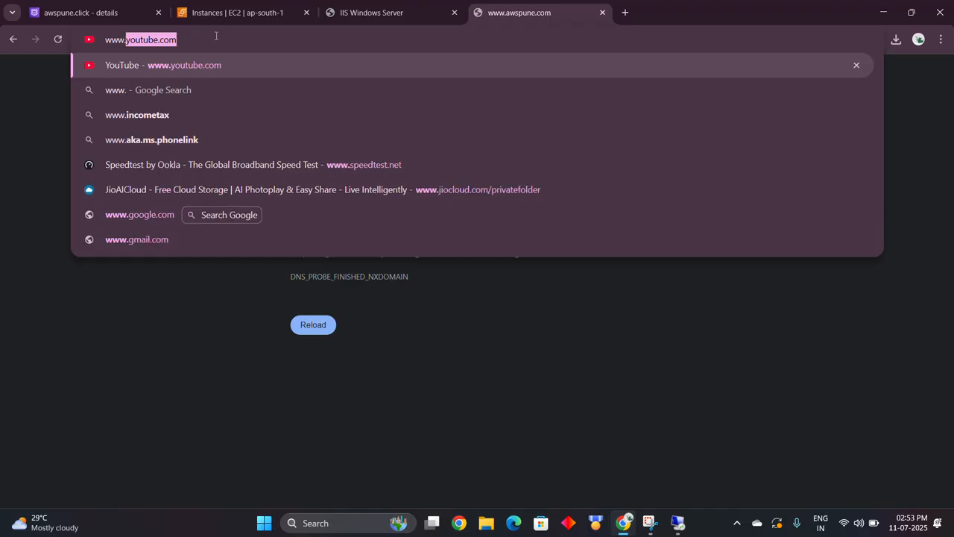
pyautogui.write('aws')
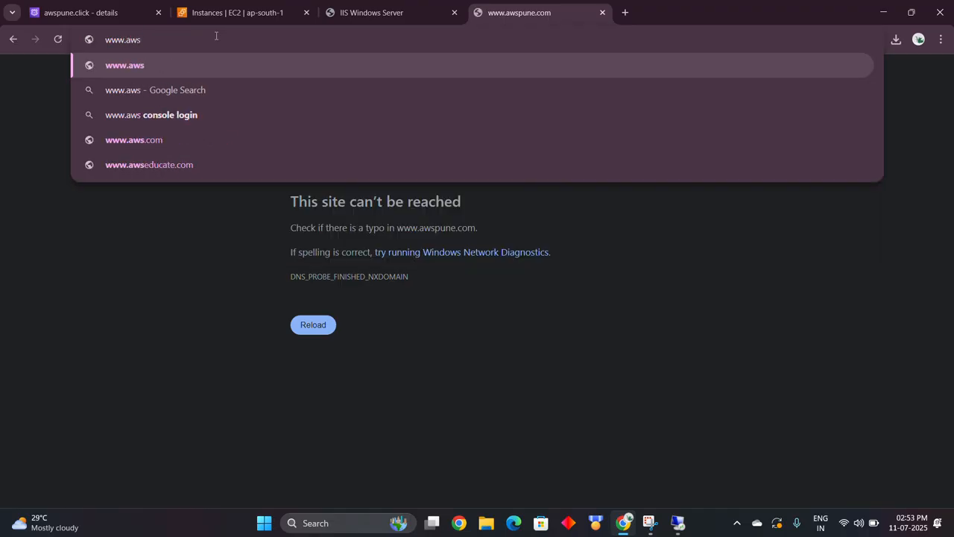
pyautogui.write('pune.')
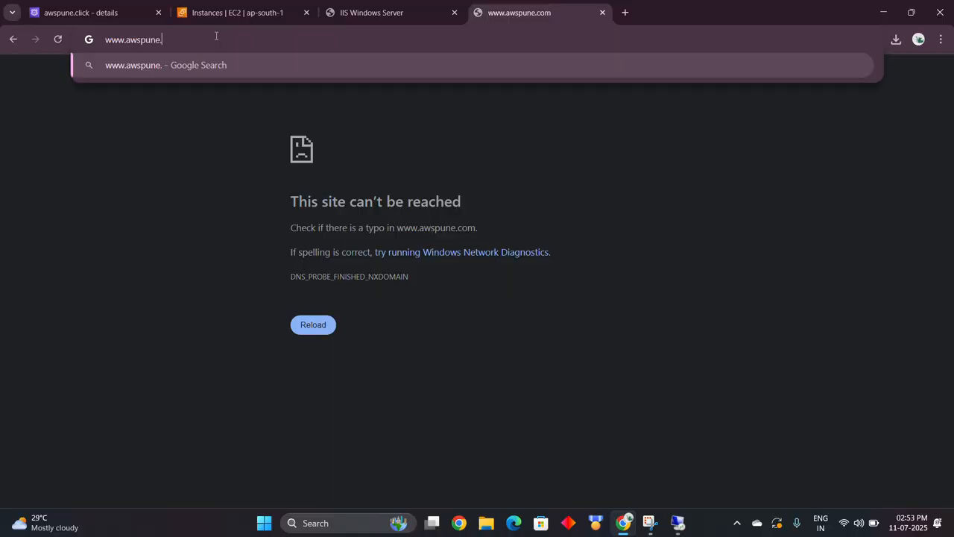
pyautogui.write('click')
pyautogui.press('Return')
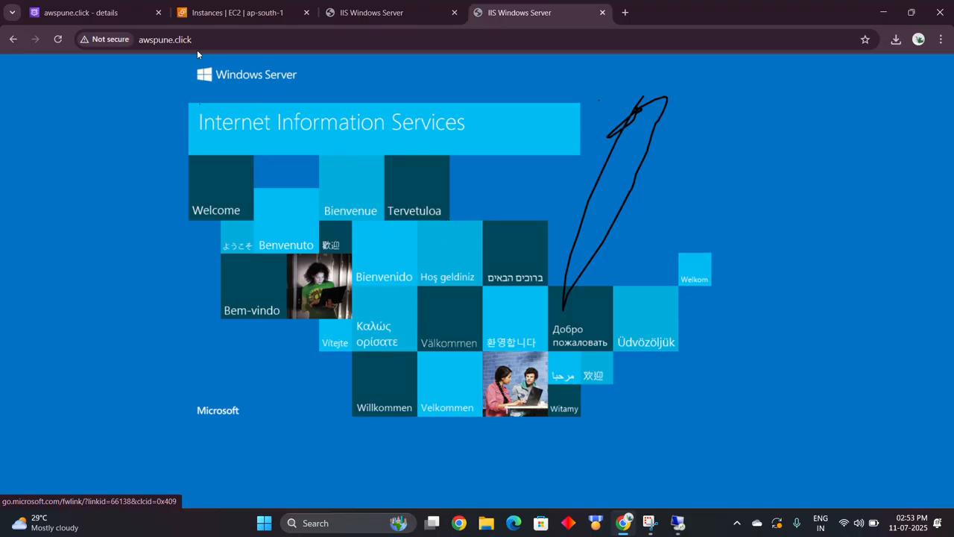
# Terminate the Windows instance in the EC2 console, confirm the deletion, and refresh the instance list.
pyautogui.moveTo(110, 17)
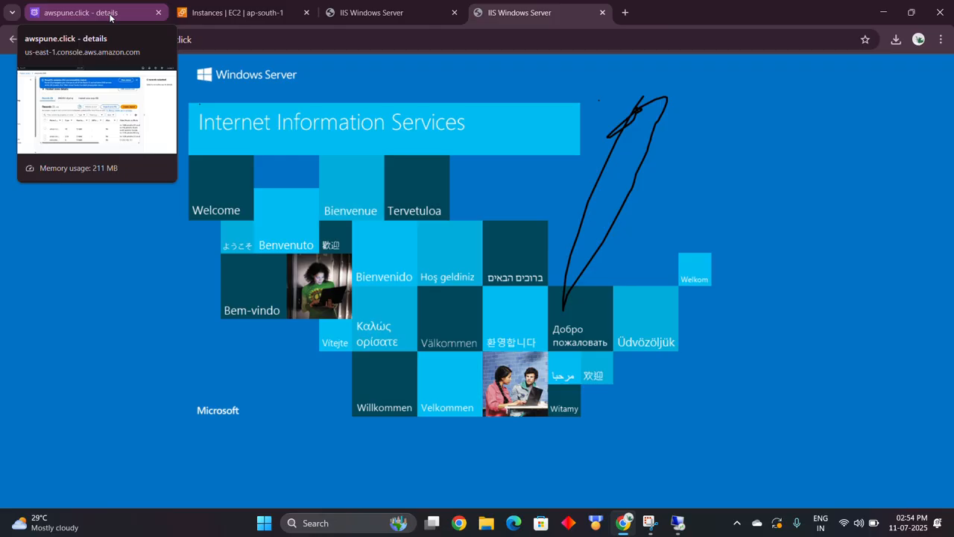
pyautogui.click(234, 13)
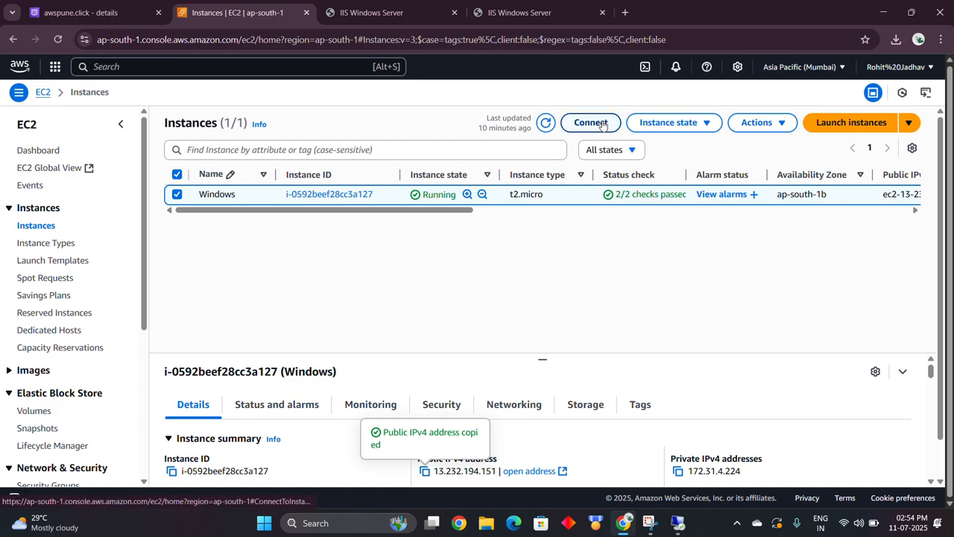
pyautogui.click(652, 123)
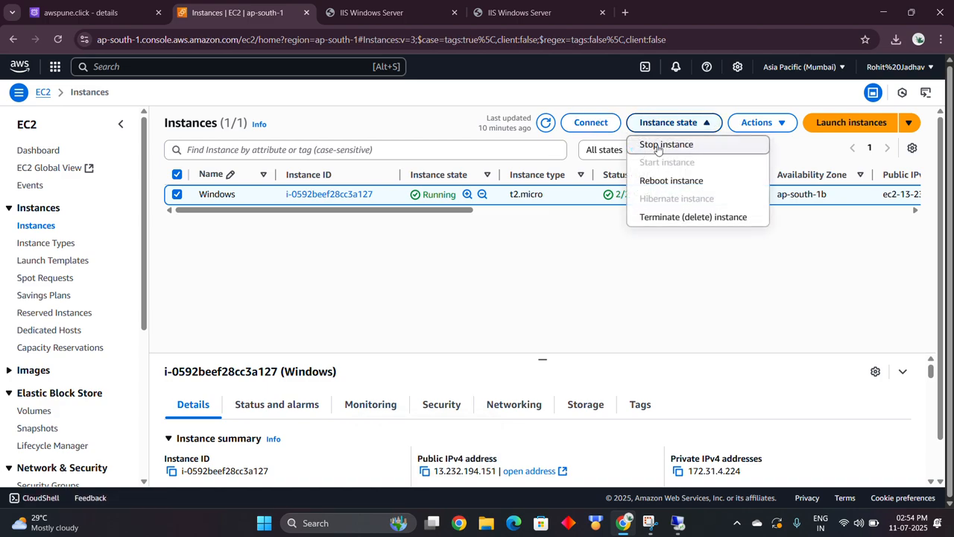
pyautogui.click(660, 217)
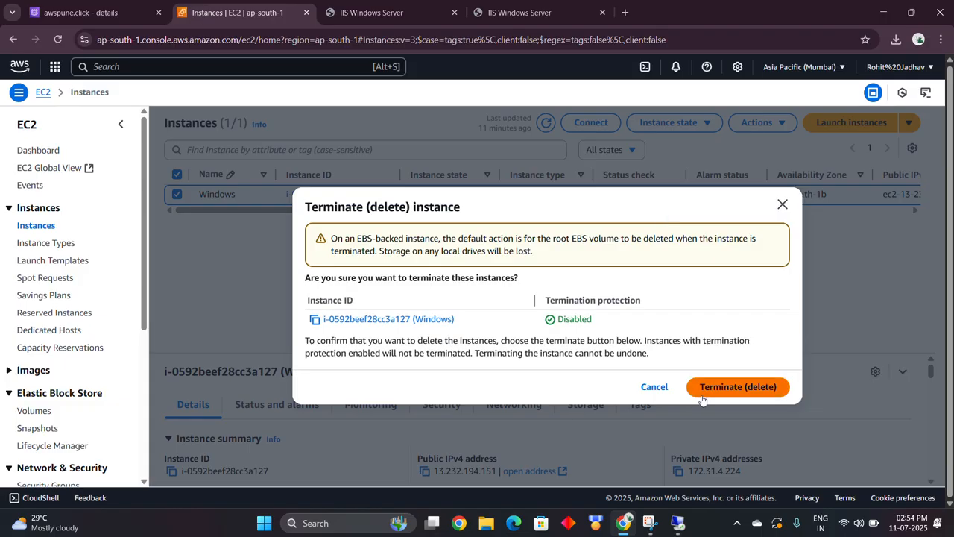
pyautogui.click(716, 389)
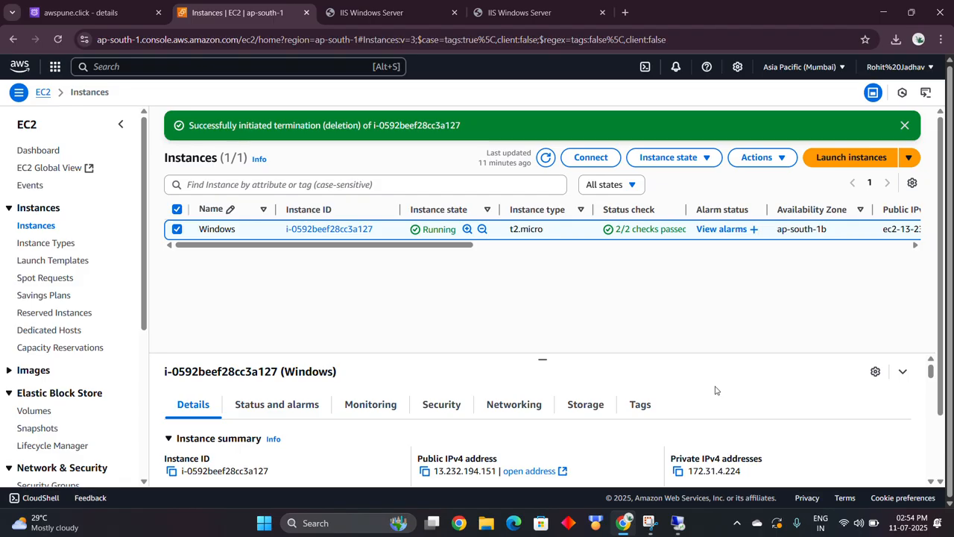
pyautogui.click(545, 158)
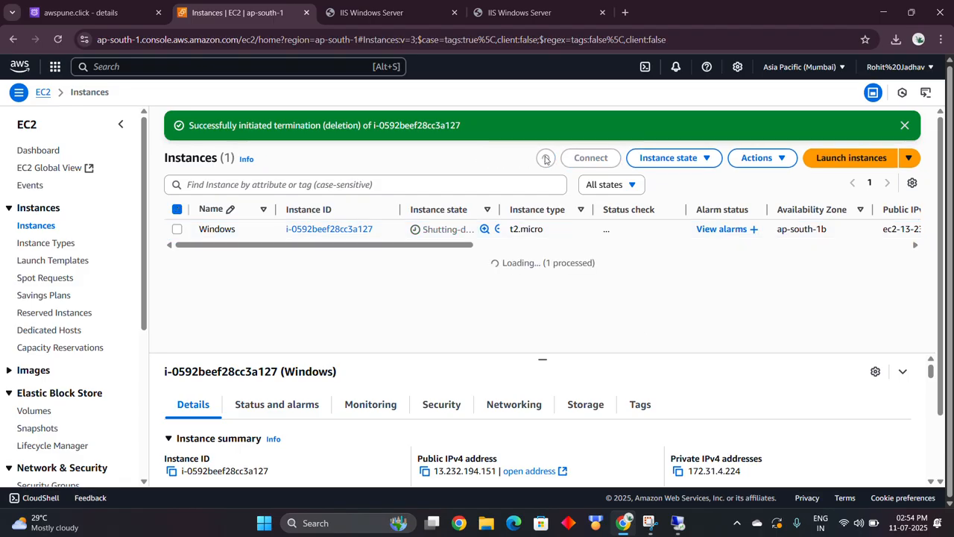